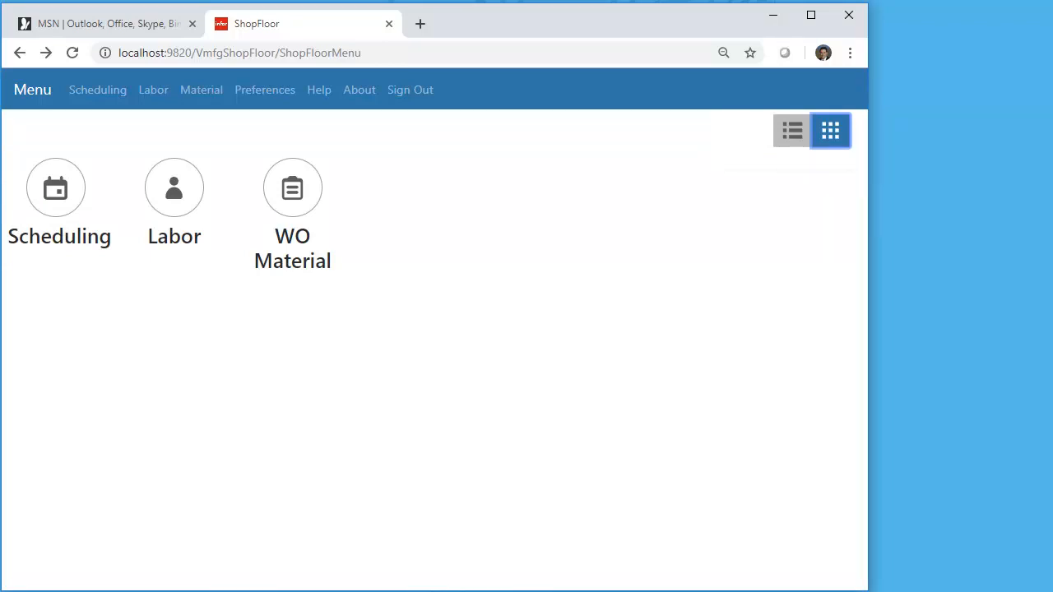
- Open the Labor menu, switch its display from list to grid, and narrow the browser window to reflow the grid
{"action": "left_click", "coordinate": [174, 188]}
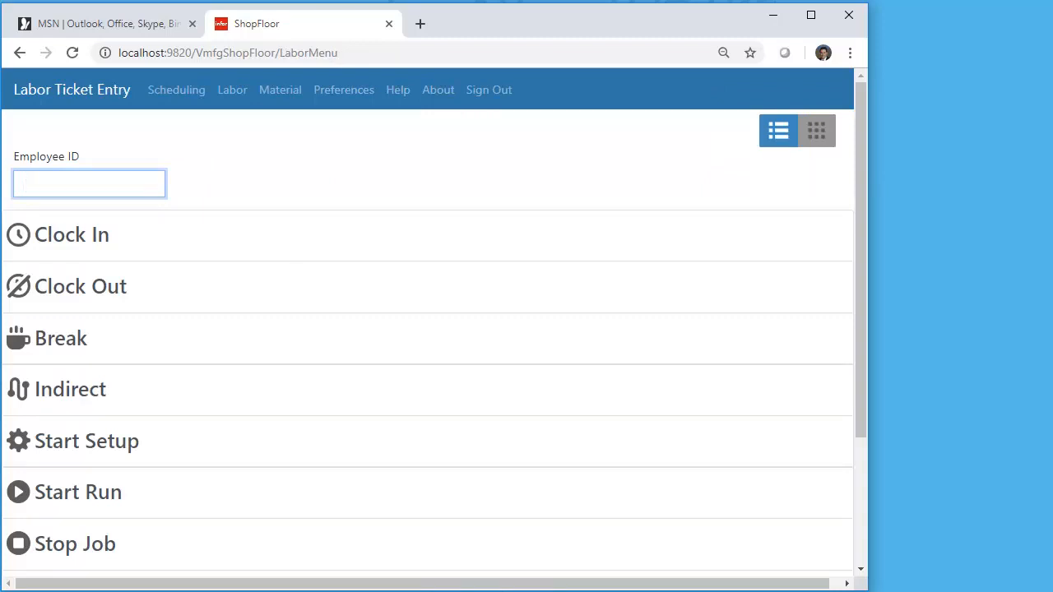
{"action": "left_click", "coordinate": [818, 131]}
{"action": "left_click", "coordinate": [817, 131]}
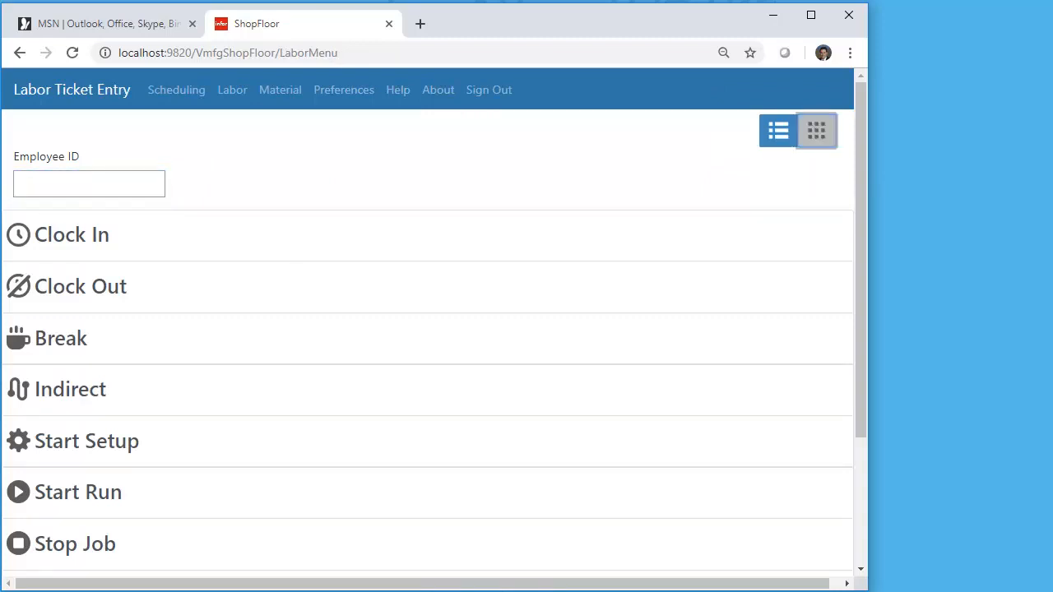
{"action": "mouse_move", "coordinate": [861, 382]}
{"action": "left_mouse_down"}
{"action": "mouse_move", "coordinate": [861, 508]}
{"action": "mouse_move", "coordinate": [861, 385]}
{"action": "left_mouse_up"}
{"action": "left_click", "coordinate": [816, 131]}
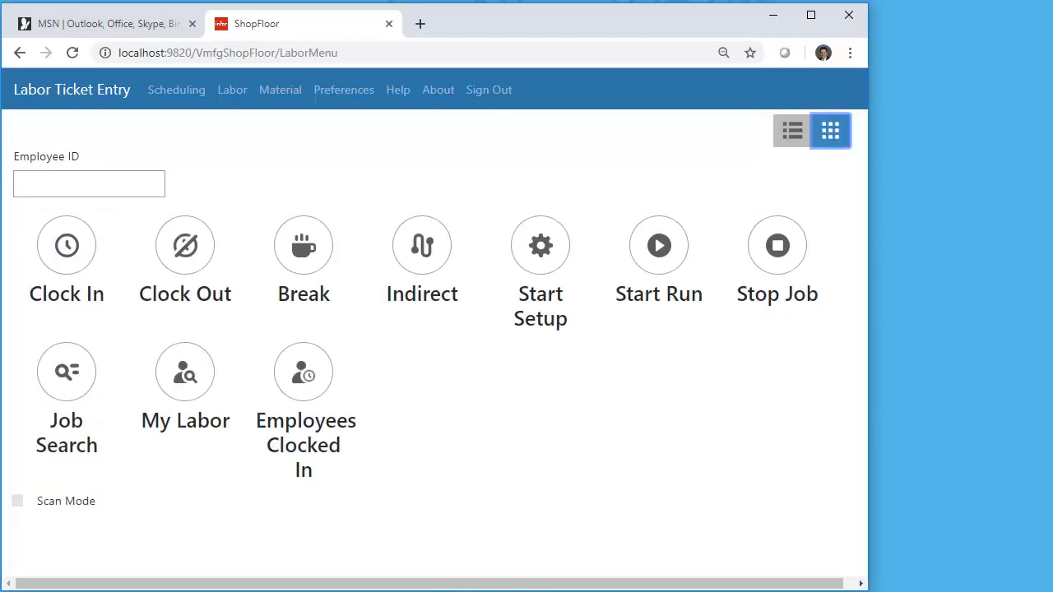
{"action": "left_click_drag", "start_coordinate": [868, 367], "coordinate": [696, 368]}
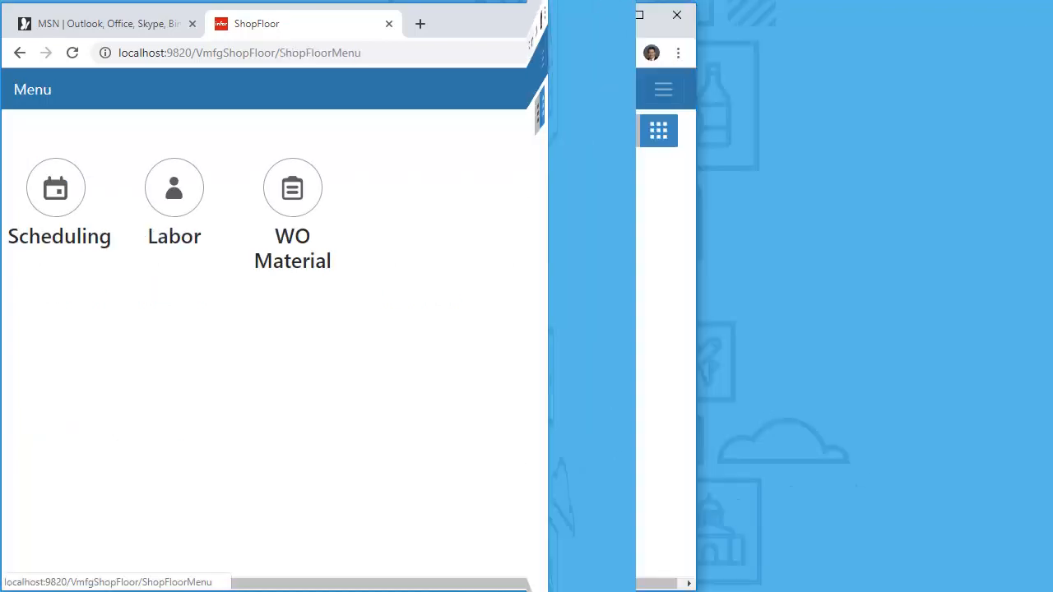
- Open the WO Material menu, display its transactions as a grid, and narrow the browser window further
{"action": "left_click", "coordinate": [293, 203]}
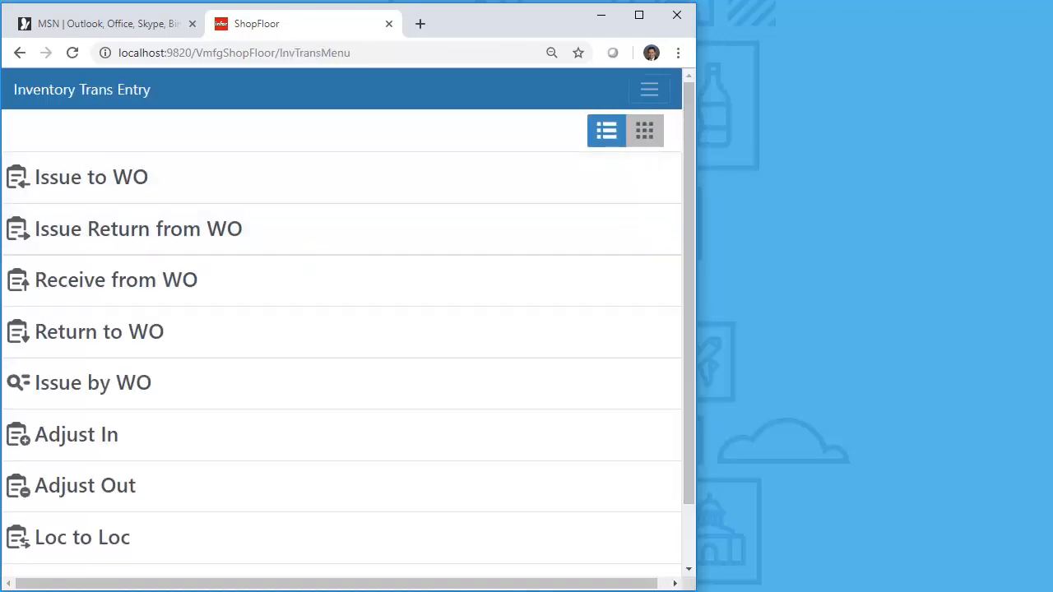
{"action": "mouse_move", "coordinate": [689, 247]}
{"action": "left_mouse_down"}
{"action": "mouse_move", "coordinate": [689, 306]}
{"action": "mouse_move", "coordinate": [689, 245]}
{"action": "left_mouse_up"}
{"action": "left_click", "coordinate": [645, 131]}
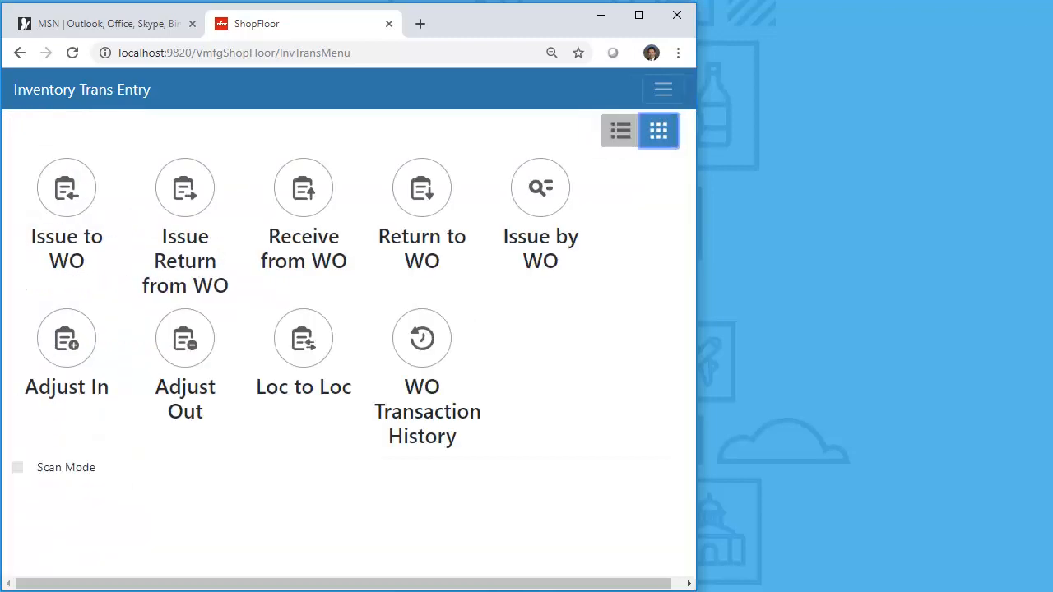
{"action": "left_click_drag", "start_coordinate": [696, 237], "coordinate": [582, 234]}
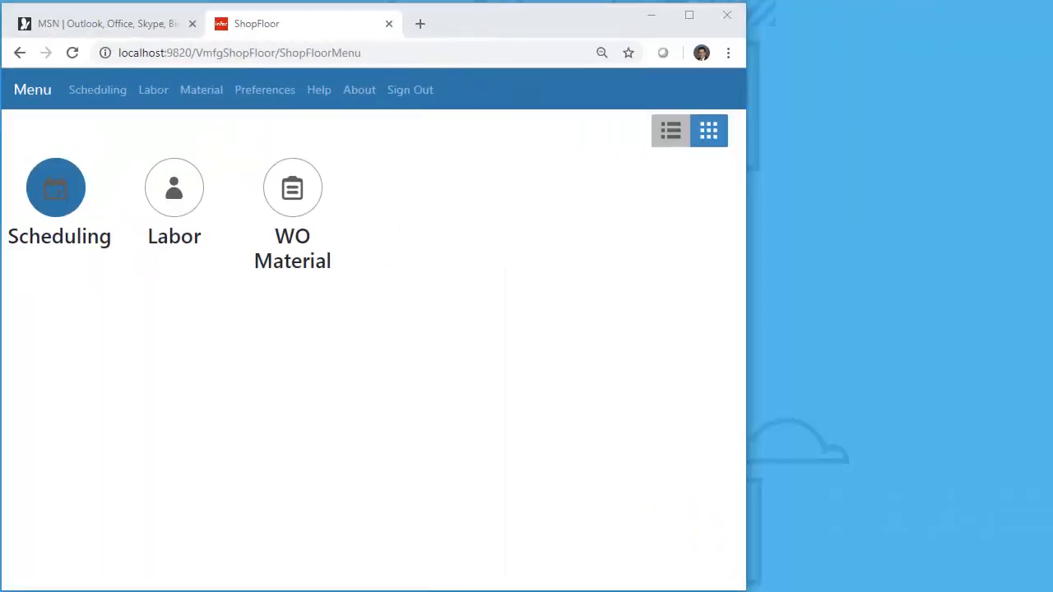
- Open Scheduling and exclude the Remaining Hrs column from the Resources grid
{"action": "left_click", "coordinate": [55, 186]}
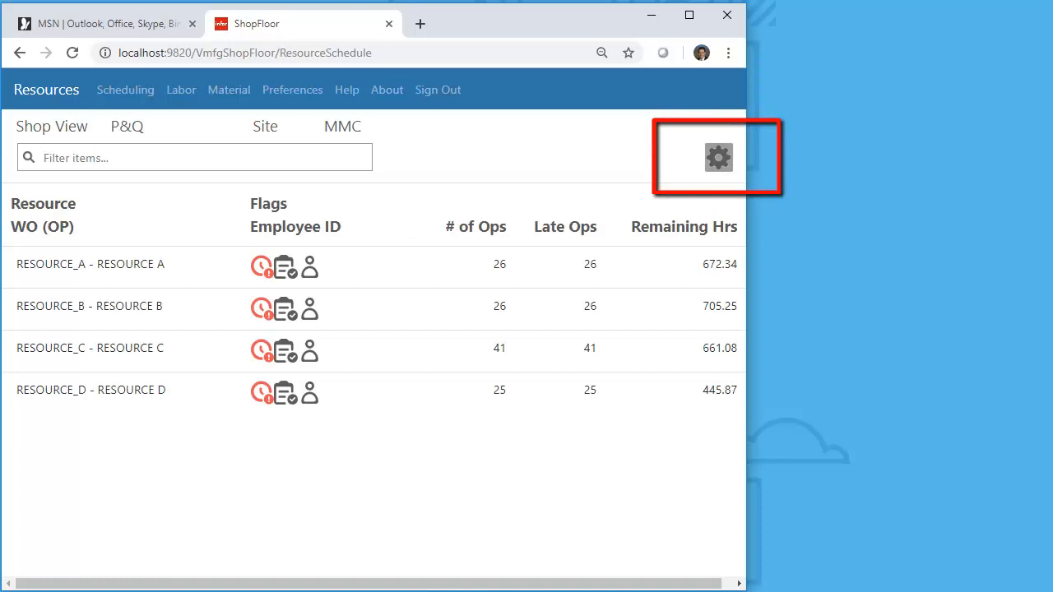
{"action": "left_click", "coordinate": [718, 157]}
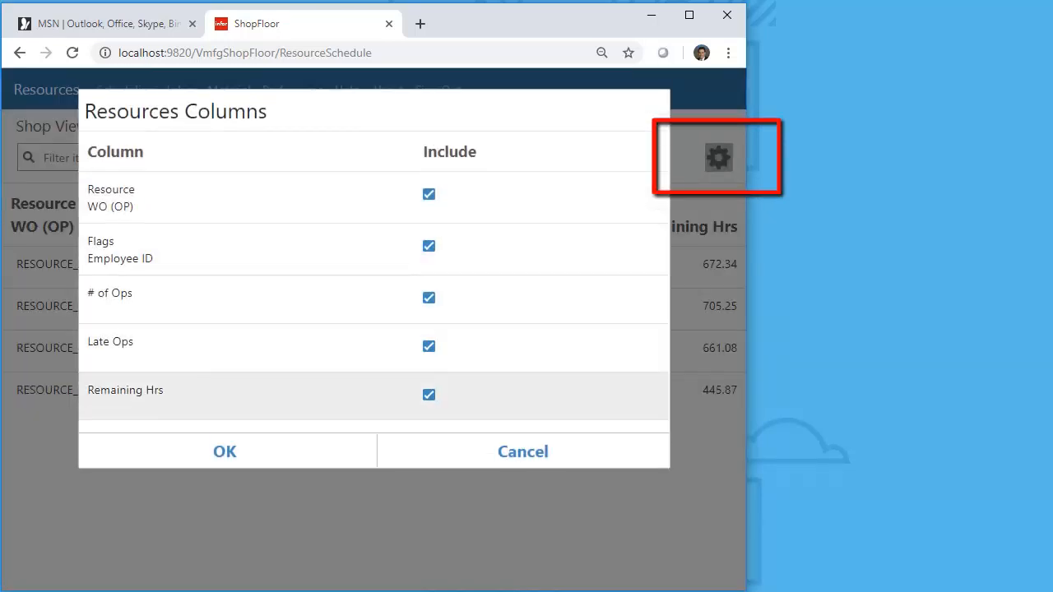
{"action": "left_click", "coordinate": [429, 395]}
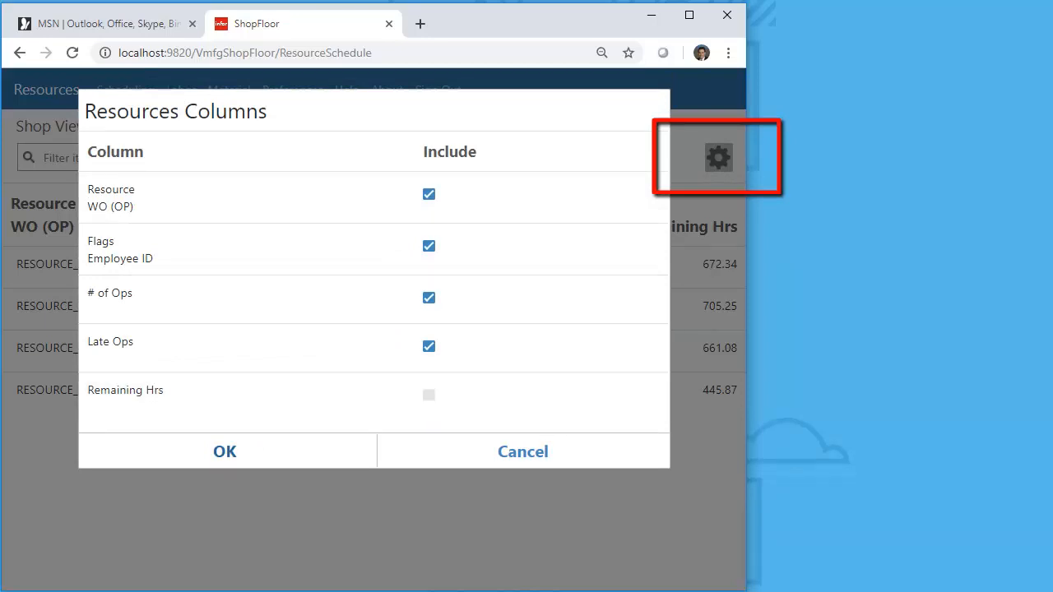
{"action": "left_click", "coordinate": [224, 451]}
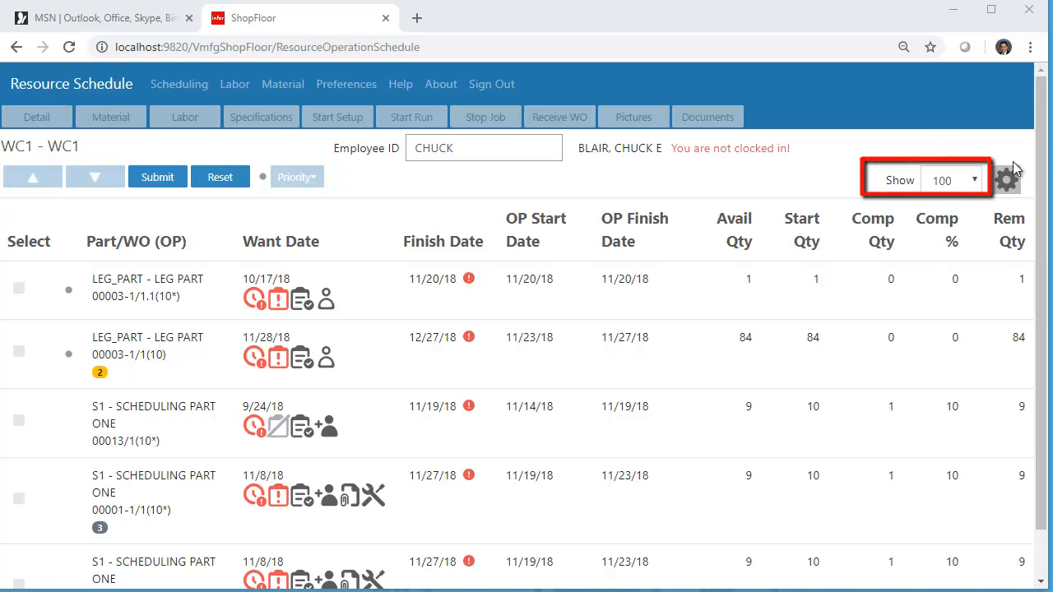
- Set the Resource Schedule to show 5 rows for WC1, and refresh the Resources list
{"action": "left_click", "coordinate": [975, 182]}
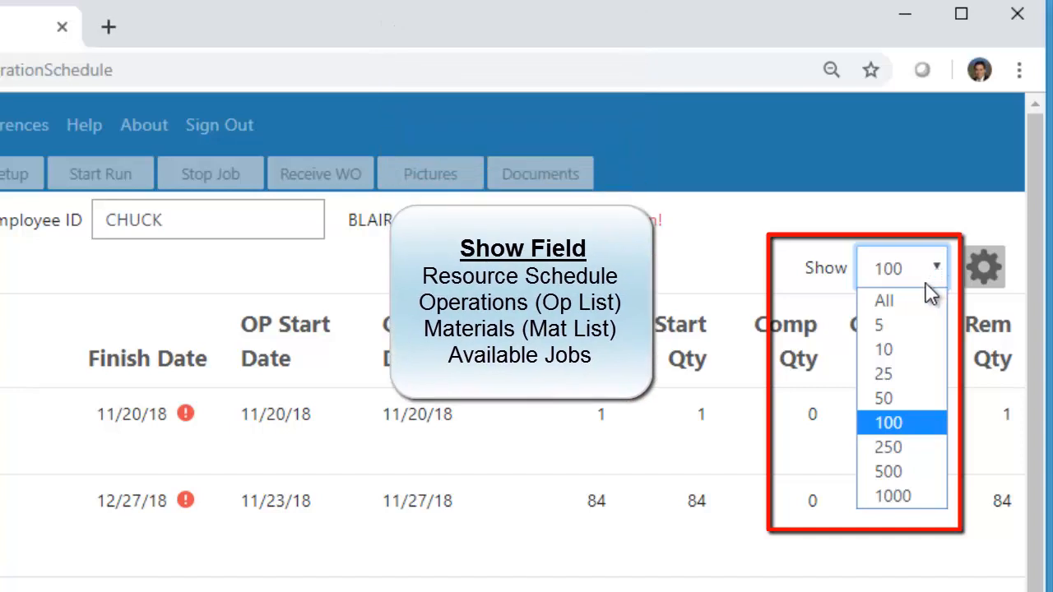
{"action": "left_click", "coordinate": [895, 325]}
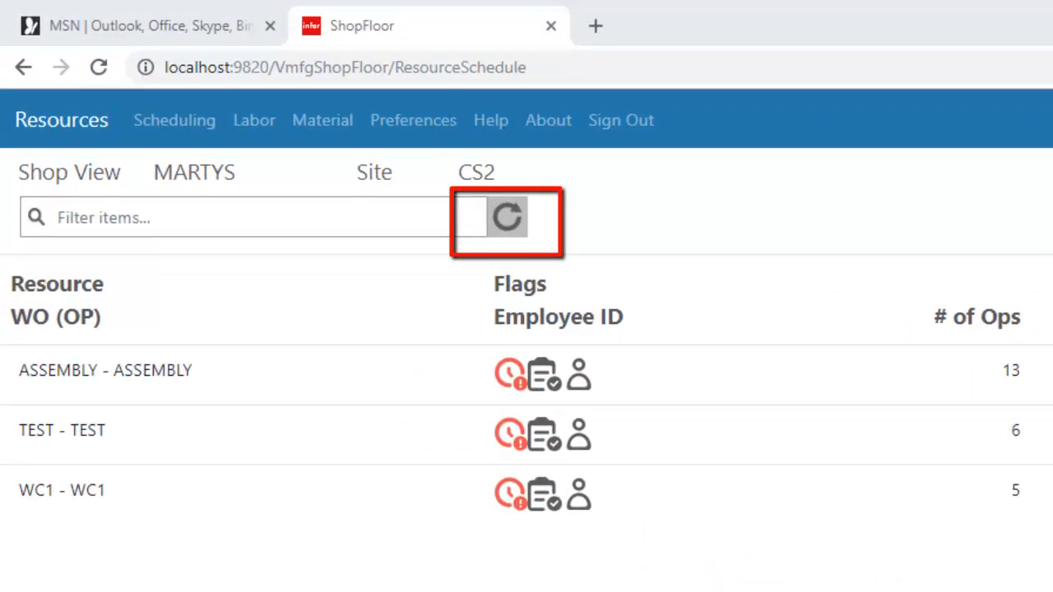
{"action": "left_click", "coordinate": [519, 229]}
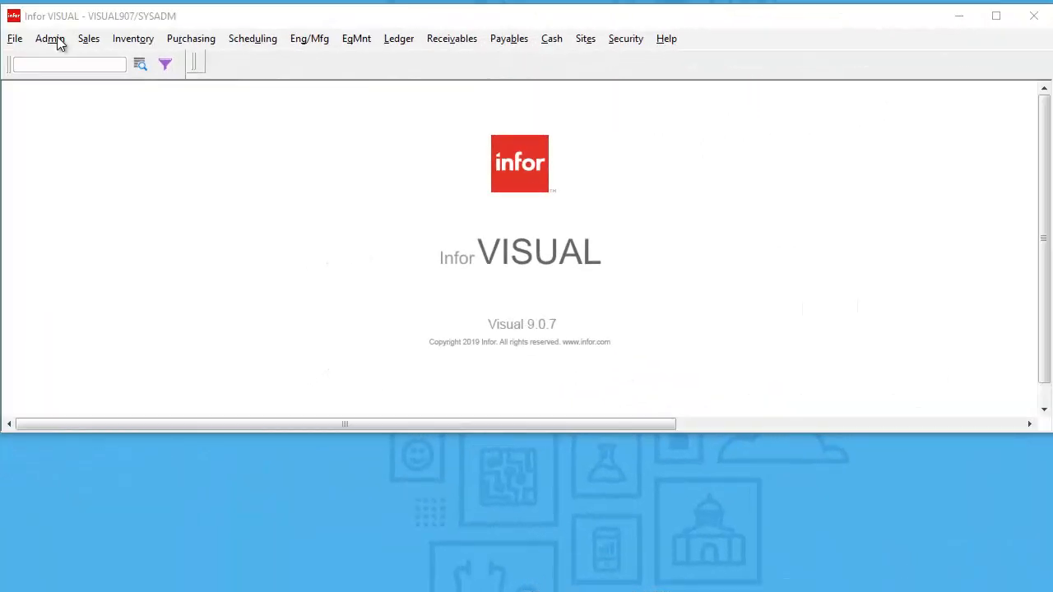
- Switch to Infor VISUAL and open Site Maintenance
{"action": "left_click", "coordinate": [57, 39]}
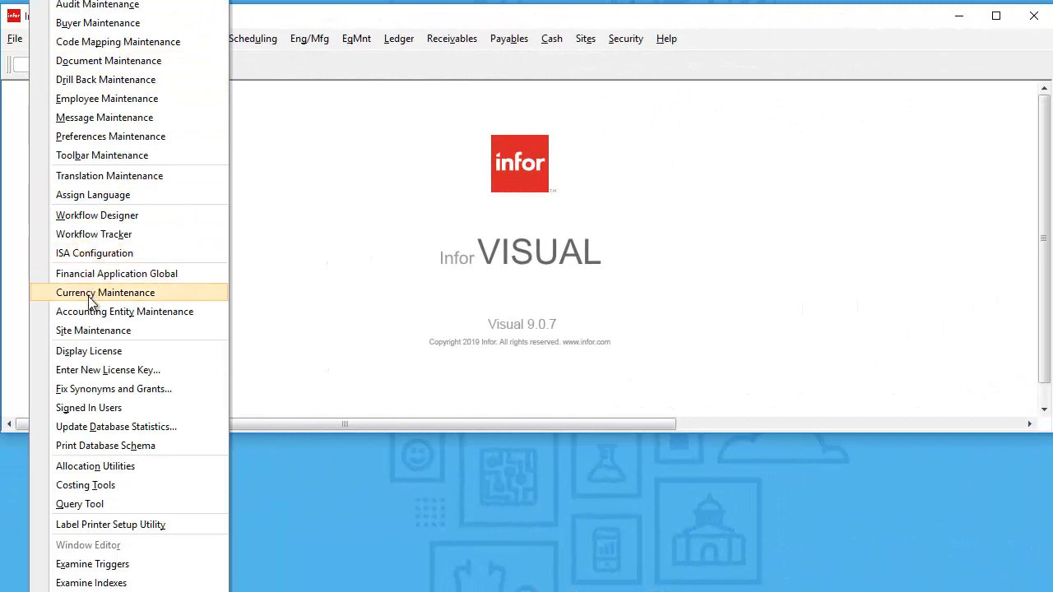
{"action": "left_click", "coordinate": [93, 331]}
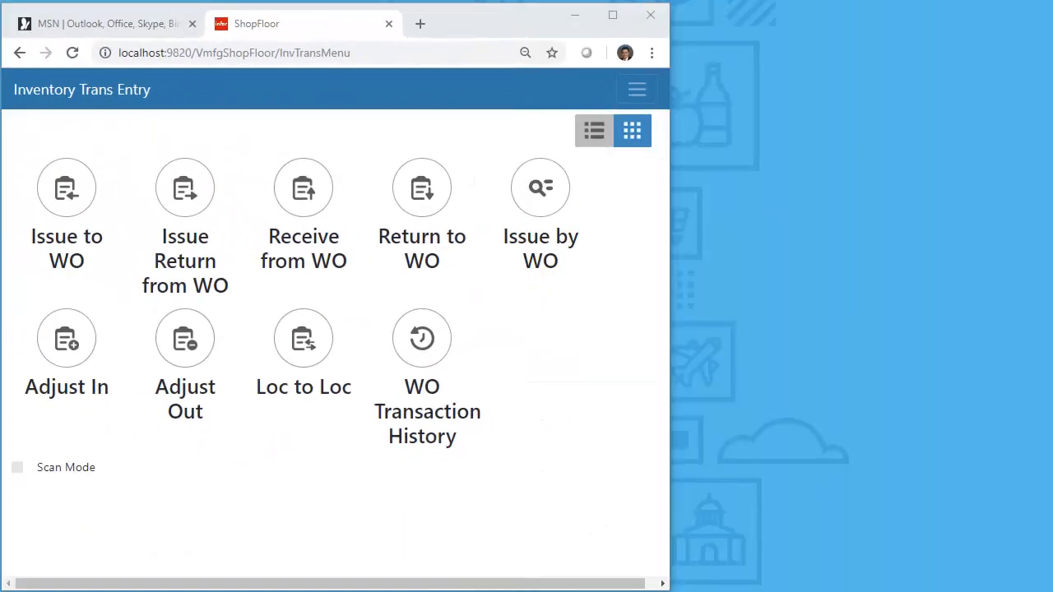
- Start an Adjust In transaction in ShopFloor for part ID 10 and check the part's existing locations
{"action": "left_click", "coordinate": [56, 356]}
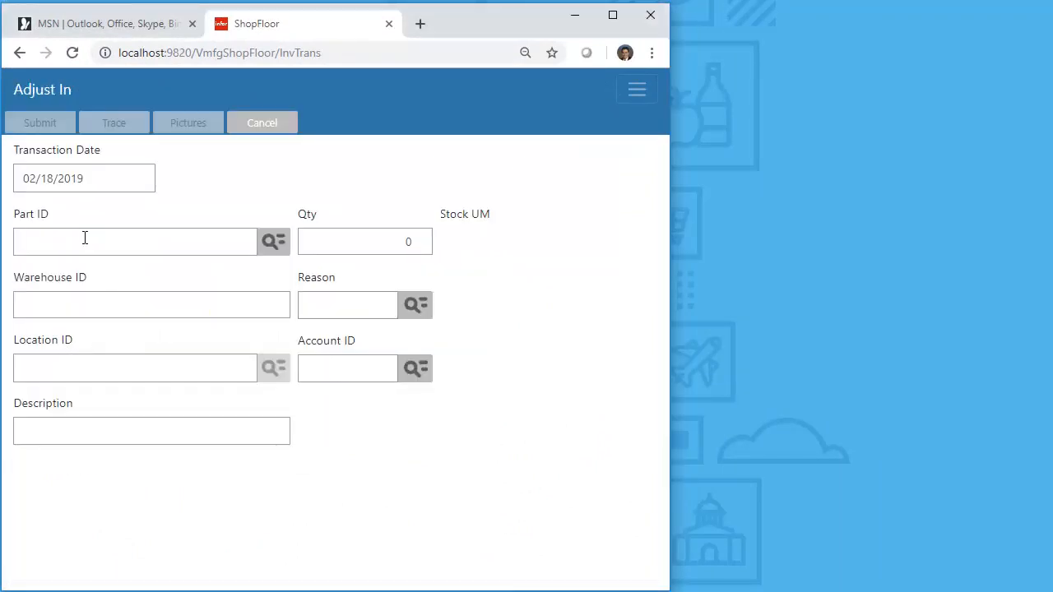
{"action": "left_click", "coordinate": [82, 237]}
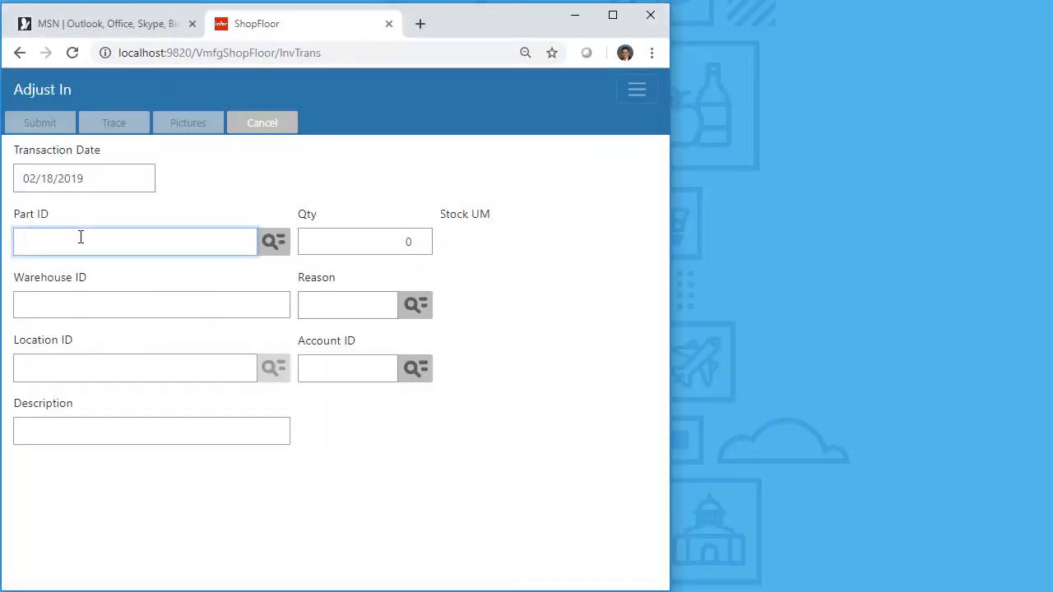
{"action": "type", "text": "10"}
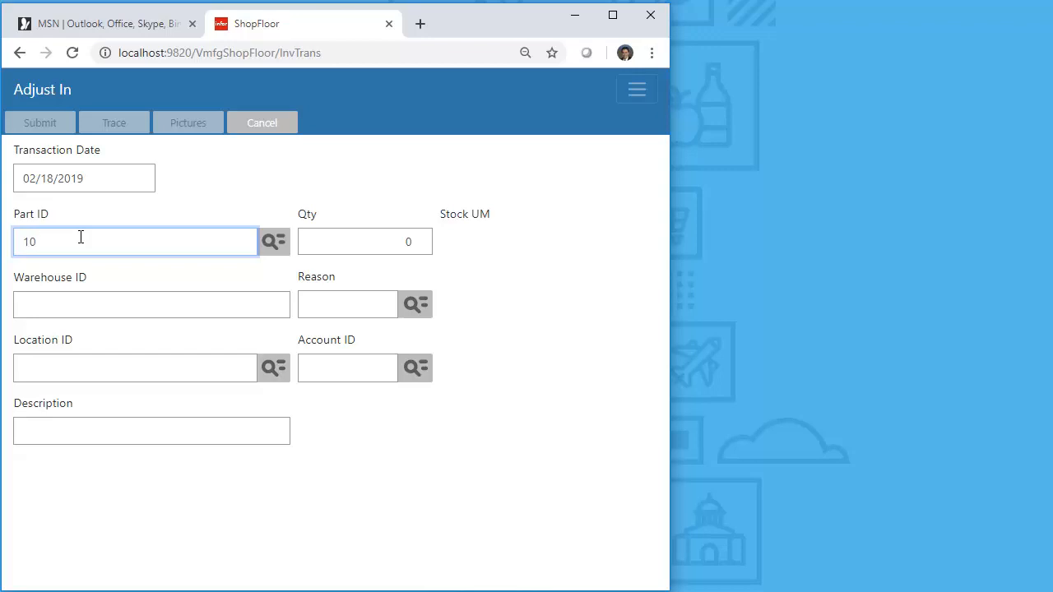
{"action": "key", "text": "Tab"}
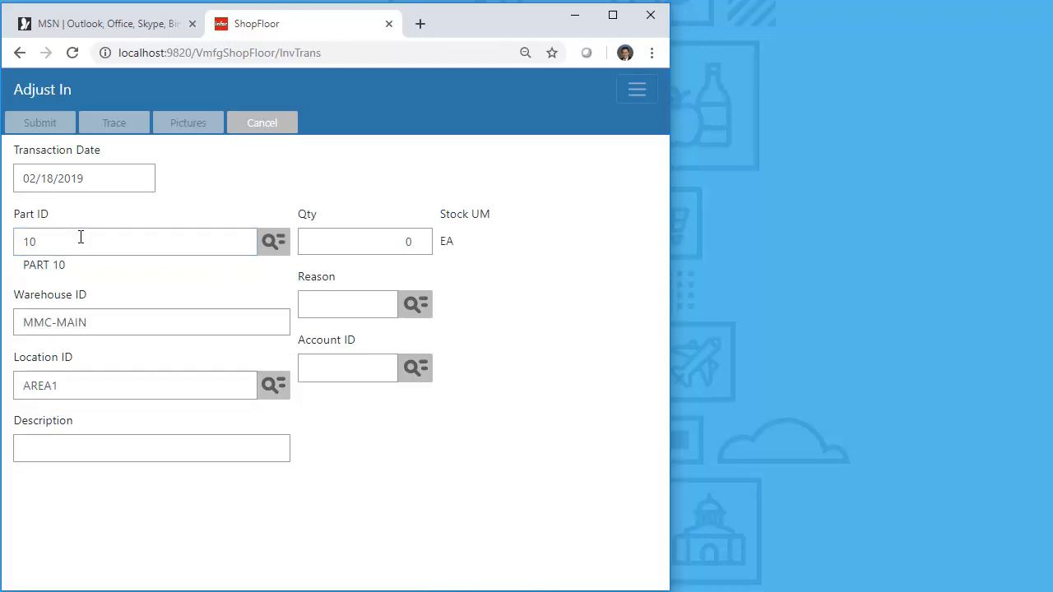
{"action": "left_click", "coordinate": [274, 386]}
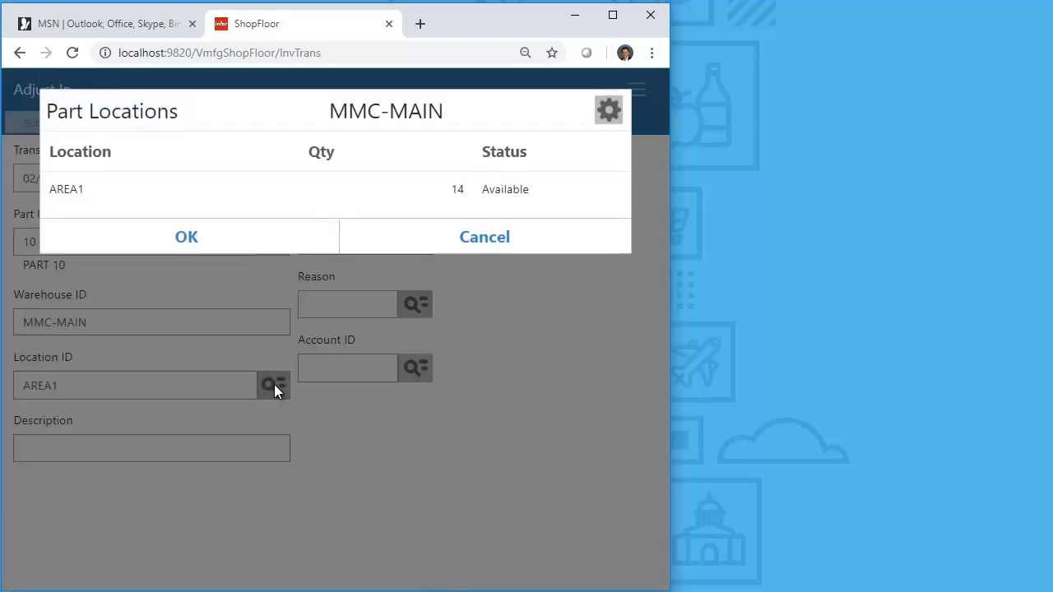
{"action": "left_click", "coordinate": [284, 248]}
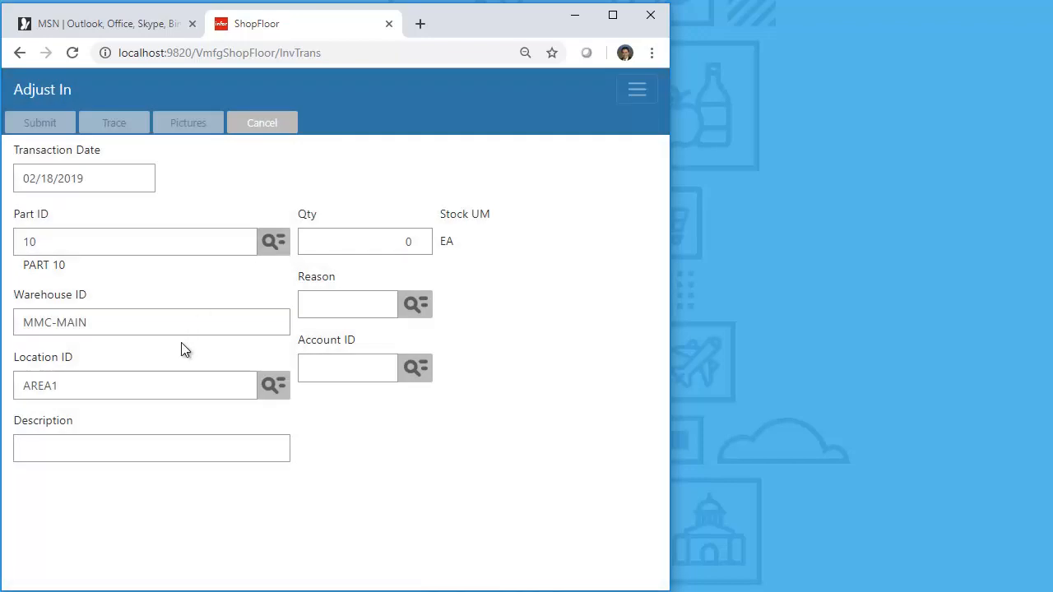
- Set the location ID to AREA2 and assign part 10 to that location with status Available
{"action": "left_click", "coordinate": [87, 386]}
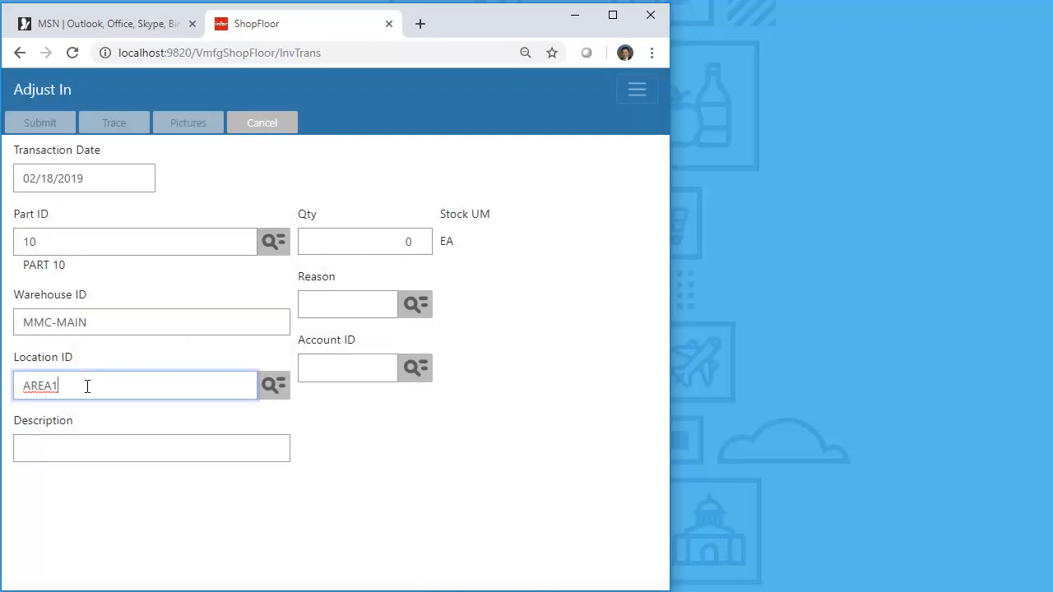
{"action": "key", "text": "BackSpace"}
{"action": "type", "text": "2"}
{"action": "key", "text": "Tab"}
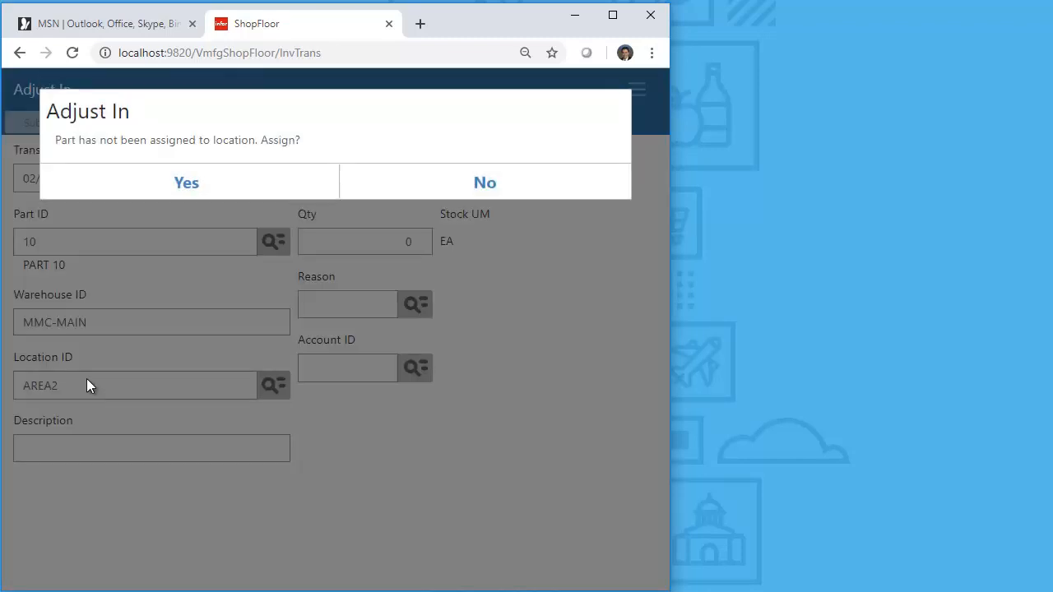
{"action": "left_click", "coordinate": [187, 185]}
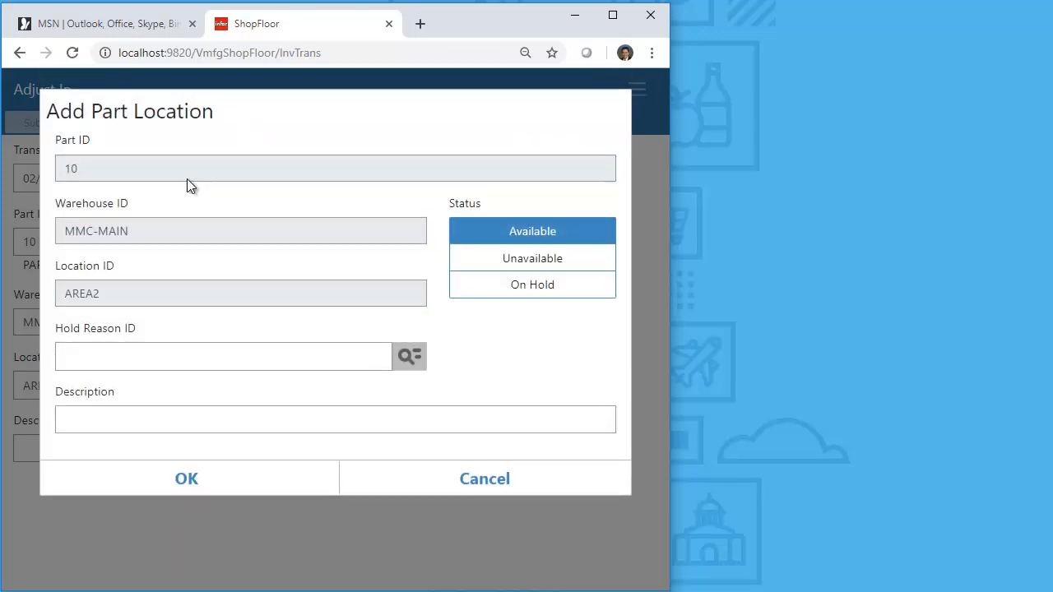
{"action": "left_click", "coordinate": [181, 482]}
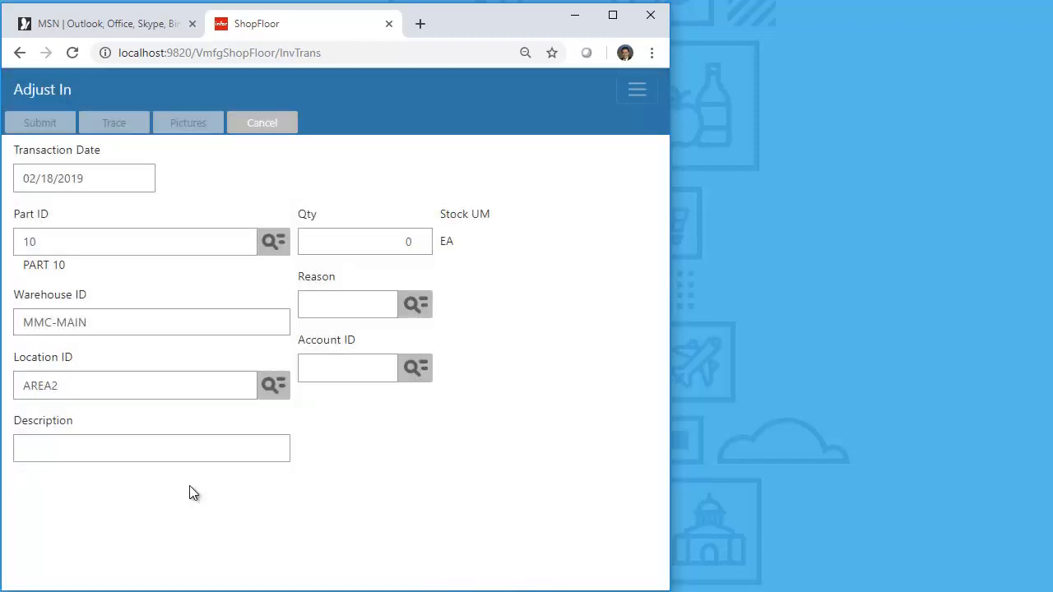
- Change the location ID to AREA22, adding it as a new warehouse location assigned to part 10 with status Available
{"action": "left_click", "coordinate": [95, 384]}
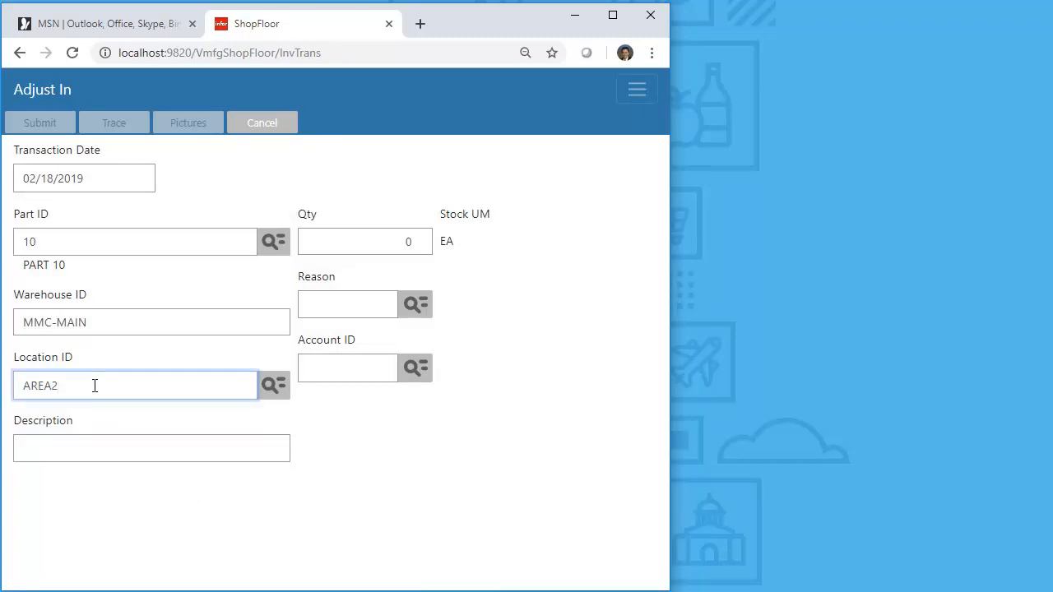
{"action": "type", "text": "2"}
{"action": "key", "text": "Tab"}
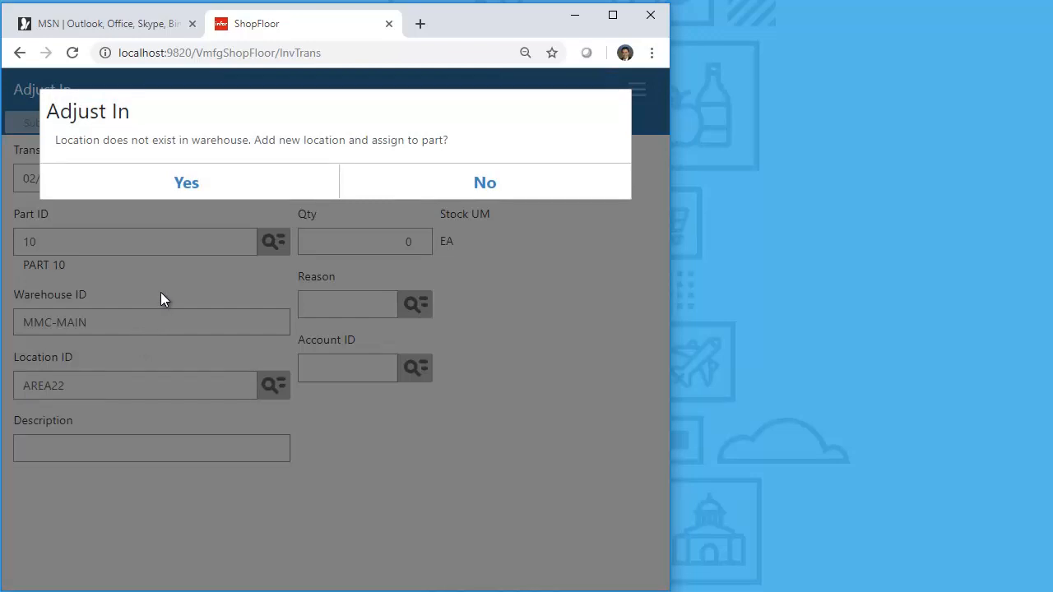
{"action": "left_click", "coordinate": [186, 182]}
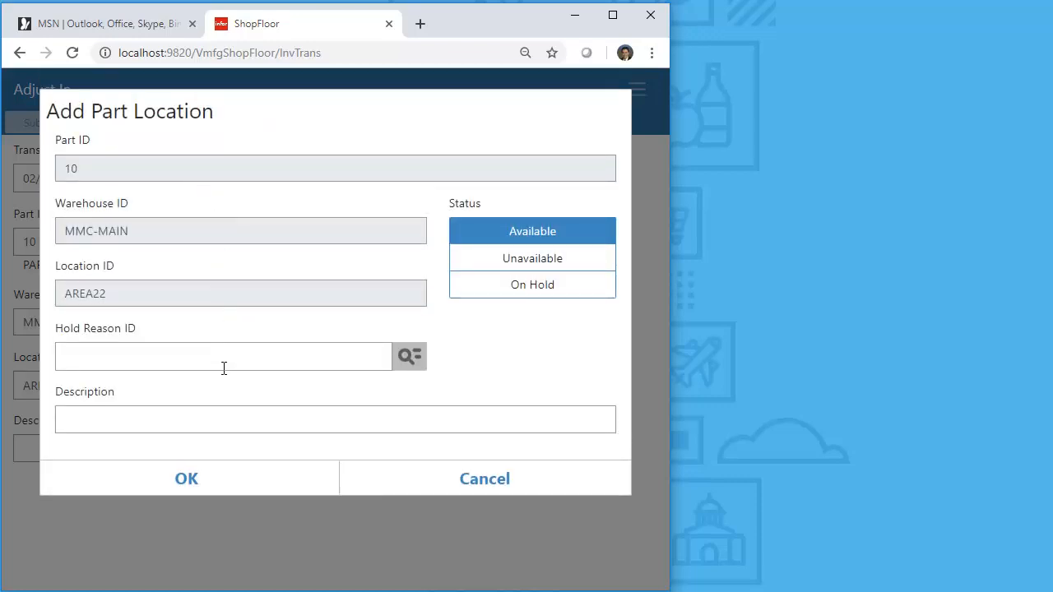
{"action": "left_click", "coordinate": [182, 483]}
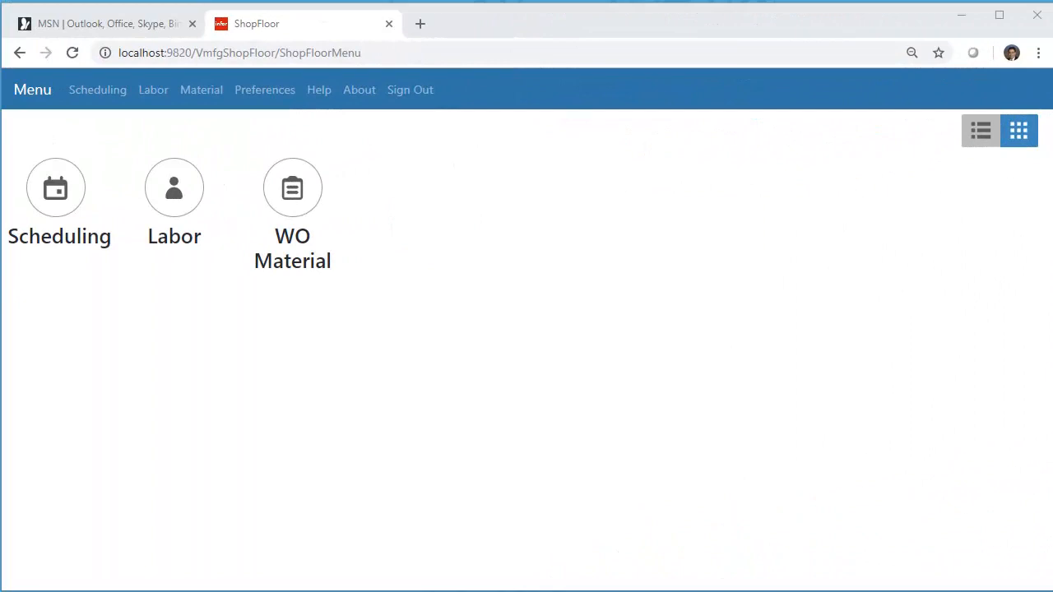
- Open Employees Clocked In from the Labor menu and examine all columns of the employee grid
{"action": "left_click", "coordinate": [174, 188]}
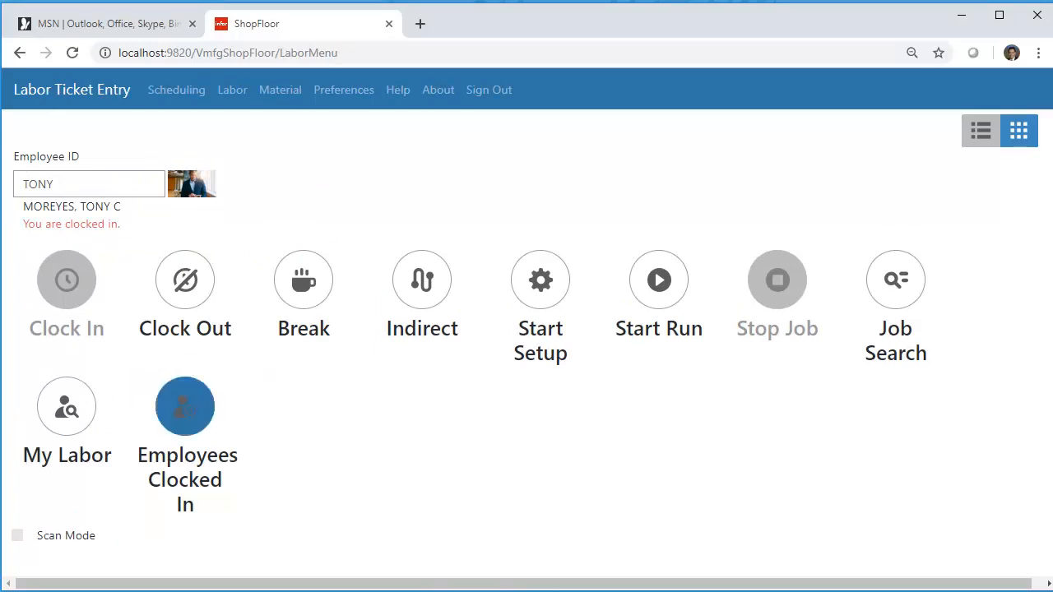
{"action": "left_click", "coordinate": [185, 406]}
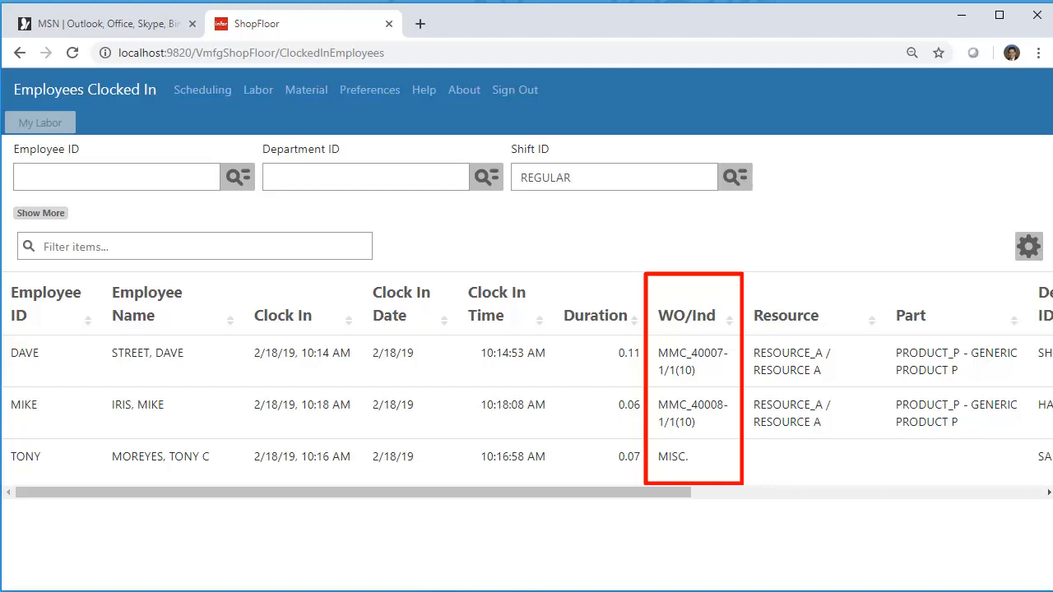
{"action": "left_click", "coordinate": [1049, 492]}
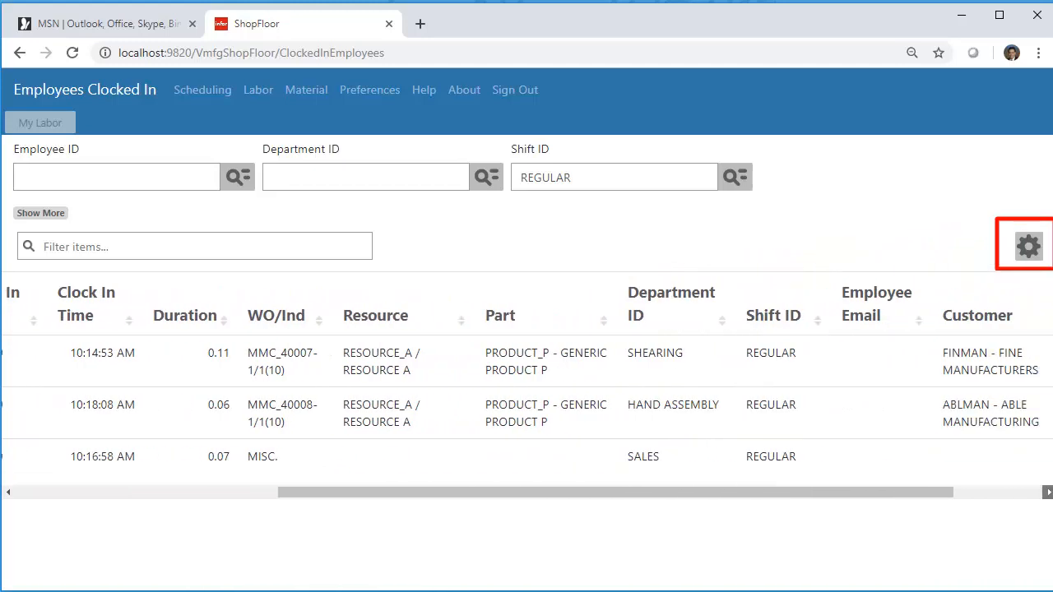
{"action": "left_click_drag", "start_coordinate": [988, 492], "coordinate": [636, 492]}
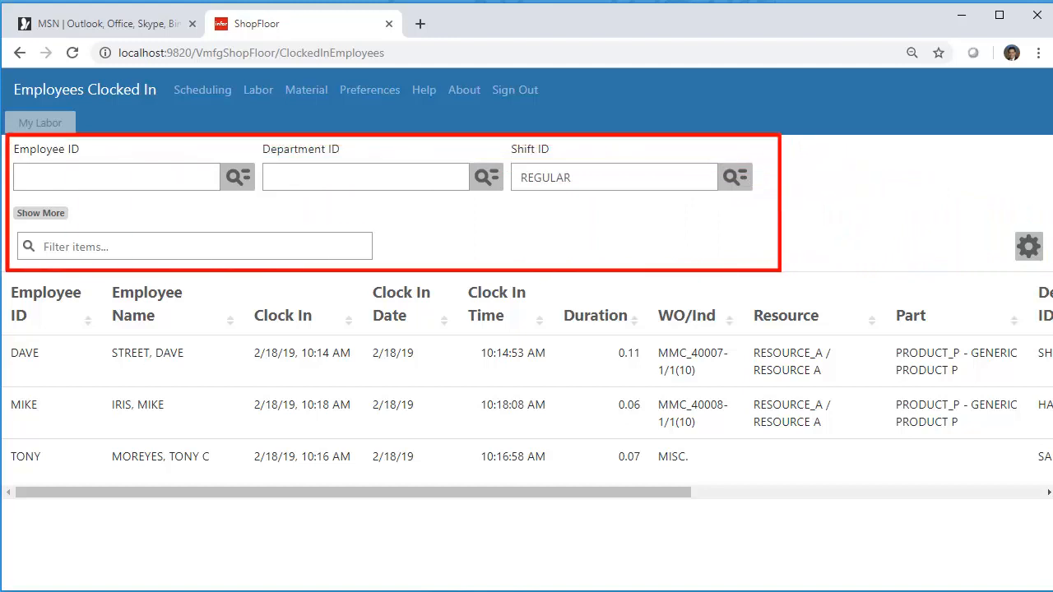
- Clear the Shift ID filter and filter the clocked-in employees by department ID SALES
{"action": "left_click_drag", "start_coordinate": [578, 178], "coordinate": [484, 180]}
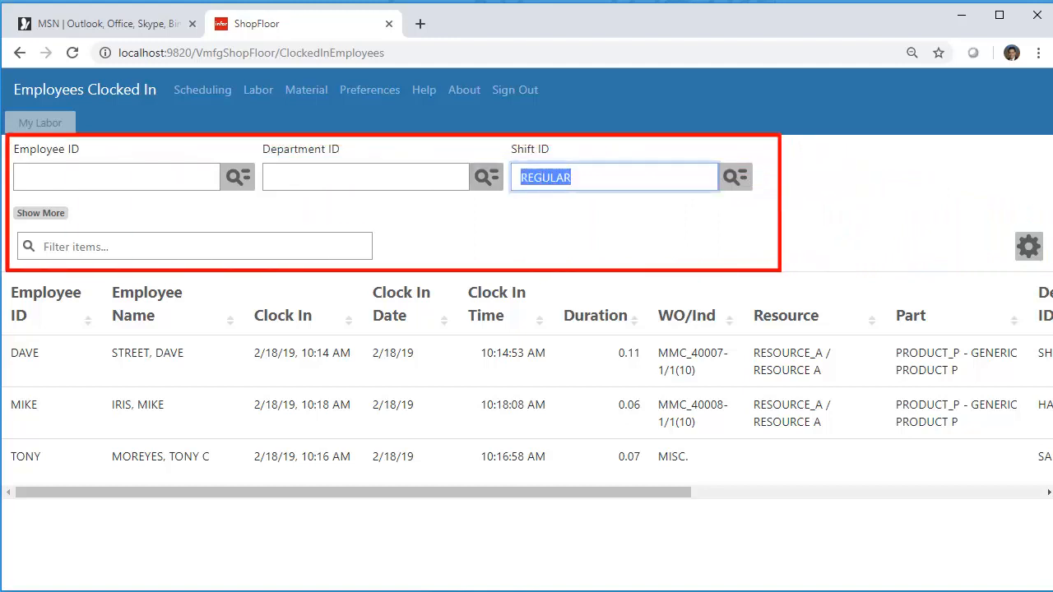
{"action": "key", "text": "Delete"}
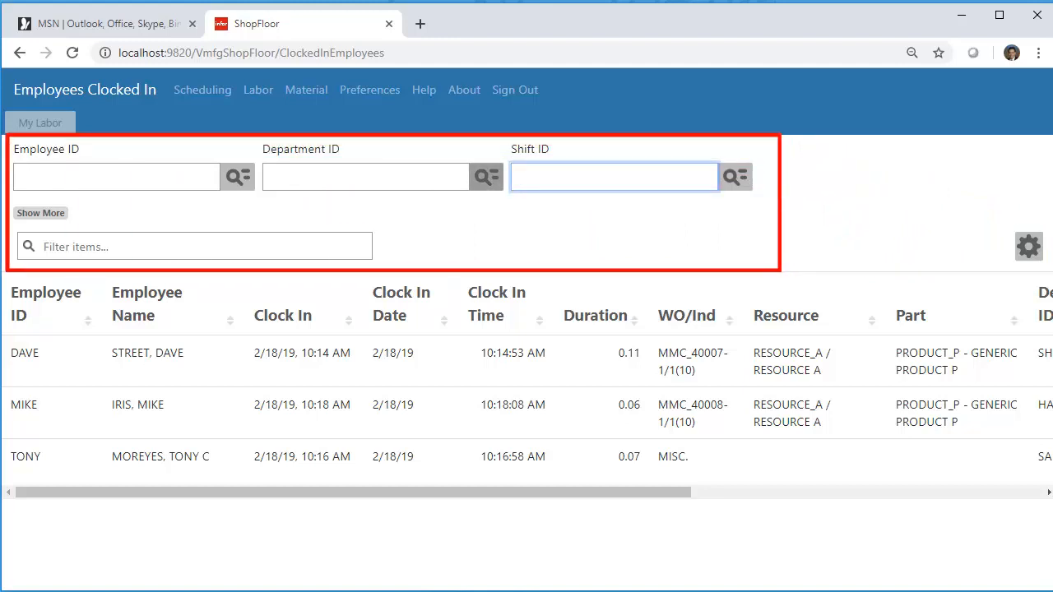
{"action": "left_click", "coordinate": [366, 177]}
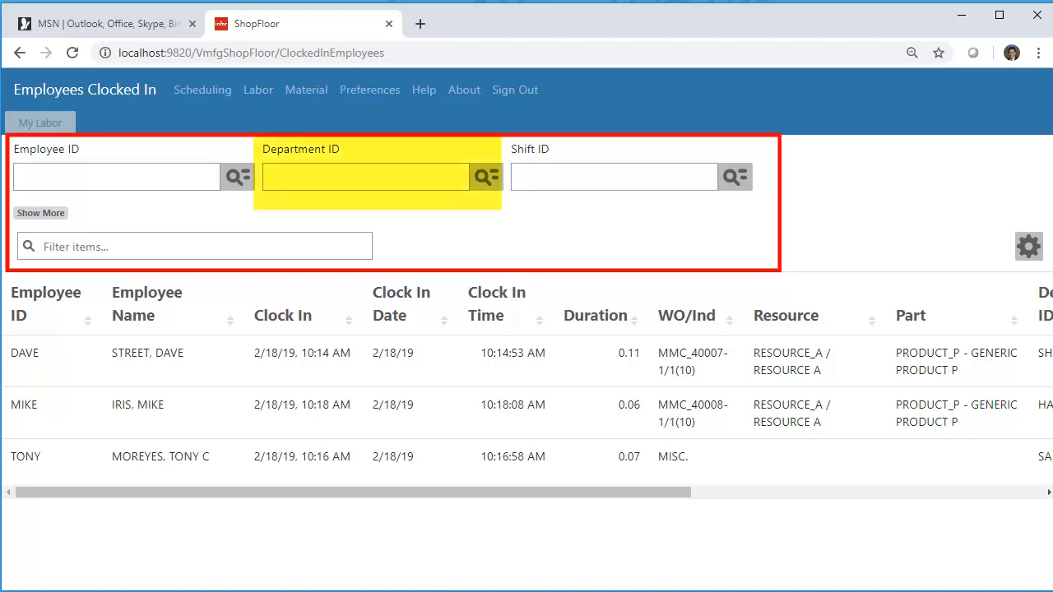
{"action": "type", "text": "SALES"}
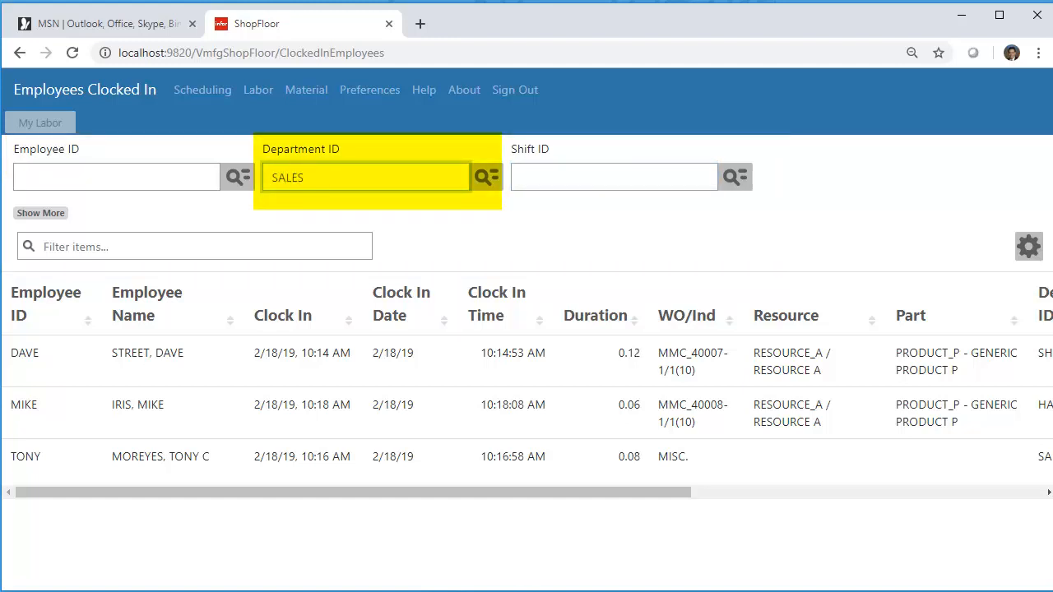
{"action": "key", "text": "Tab"}
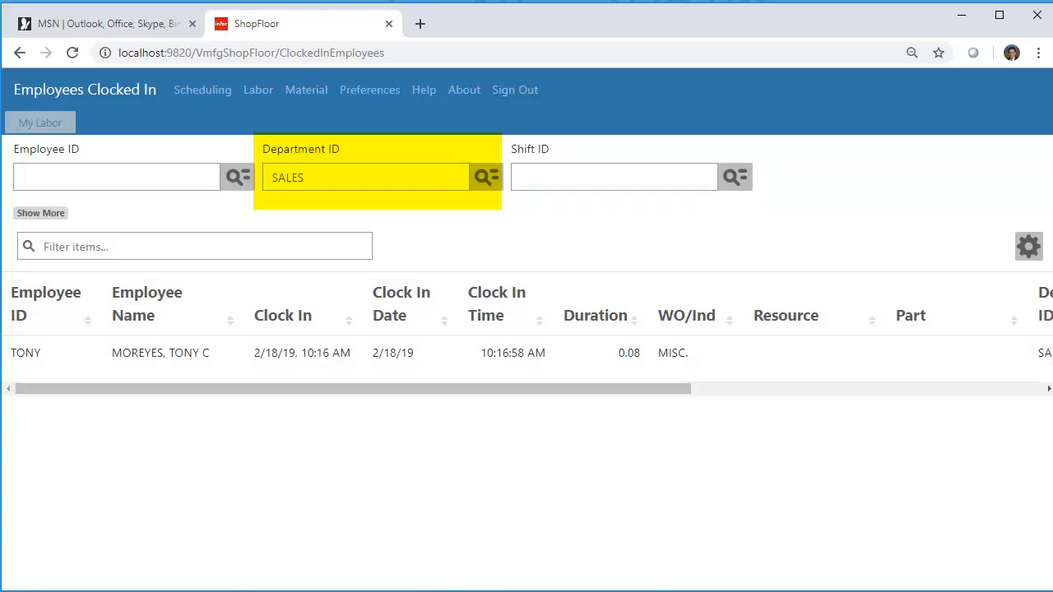
- Clear the Department ID filter so it no longer limits the employee grid
{"action": "left_click_drag", "start_coordinate": [319, 178], "coordinate": [249, 182]}
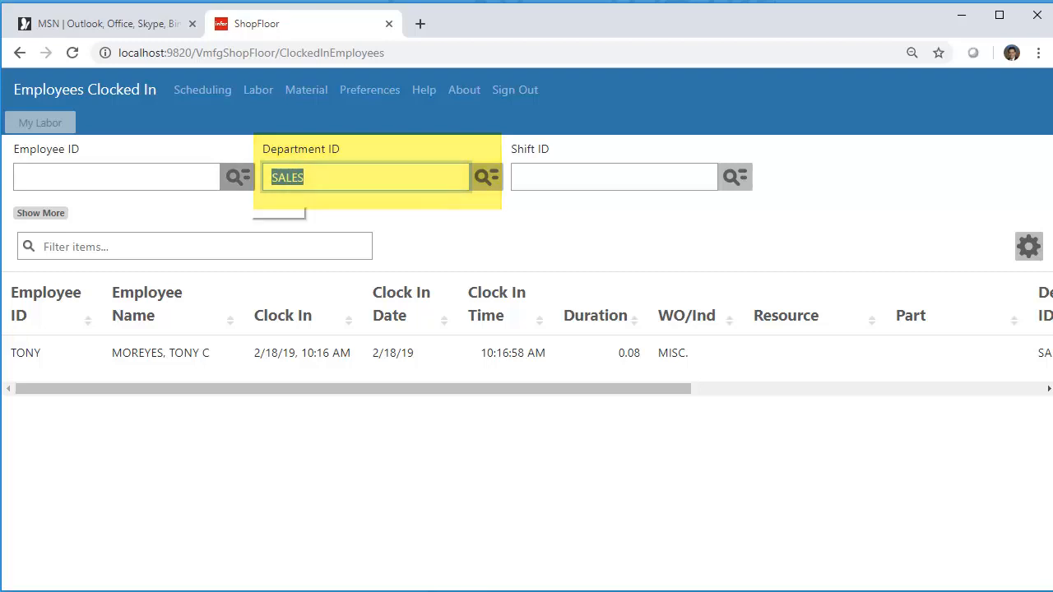
{"action": "key", "text": "Delete"}
{"action": "key", "text": "Tab"}
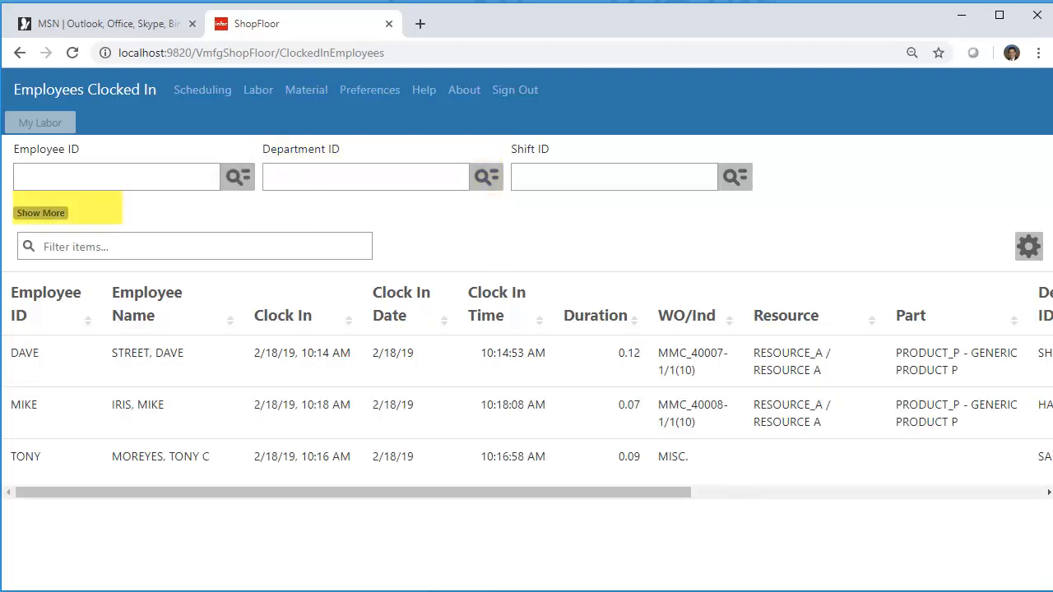
- Expand the additional employee filter fields and filter the grid items by PROD
{"action": "left_click", "coordinate": [40, 213]}
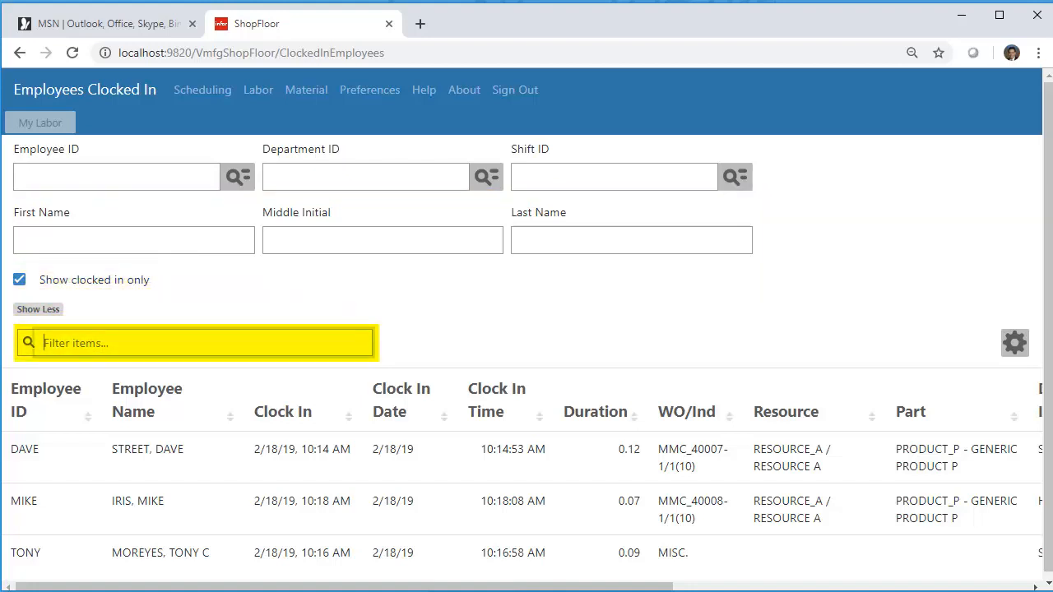
{"action": "type", "text": "PRO"}
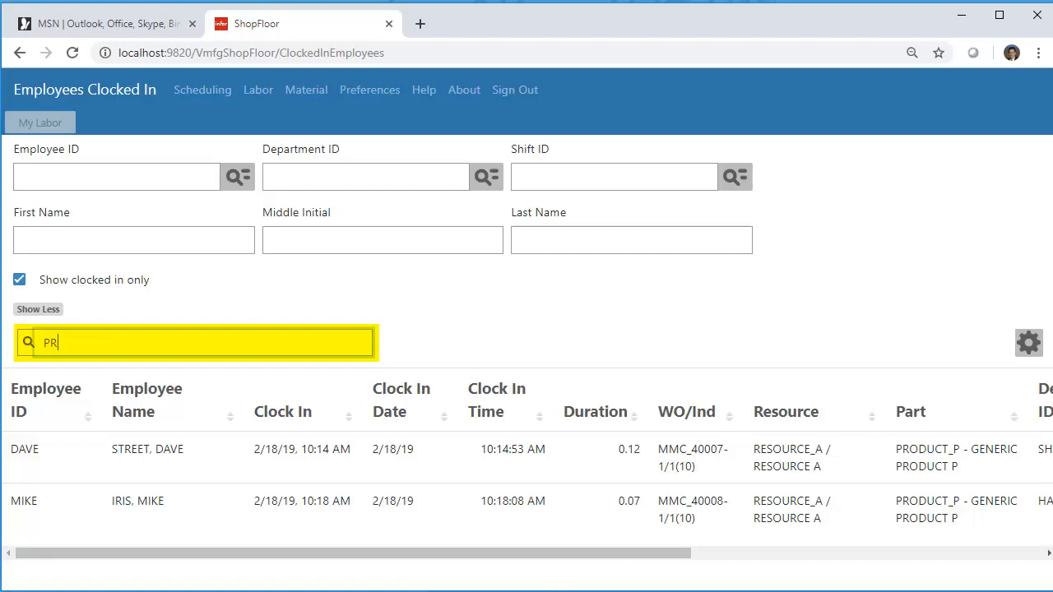
{"action": "type", "text": "D"}
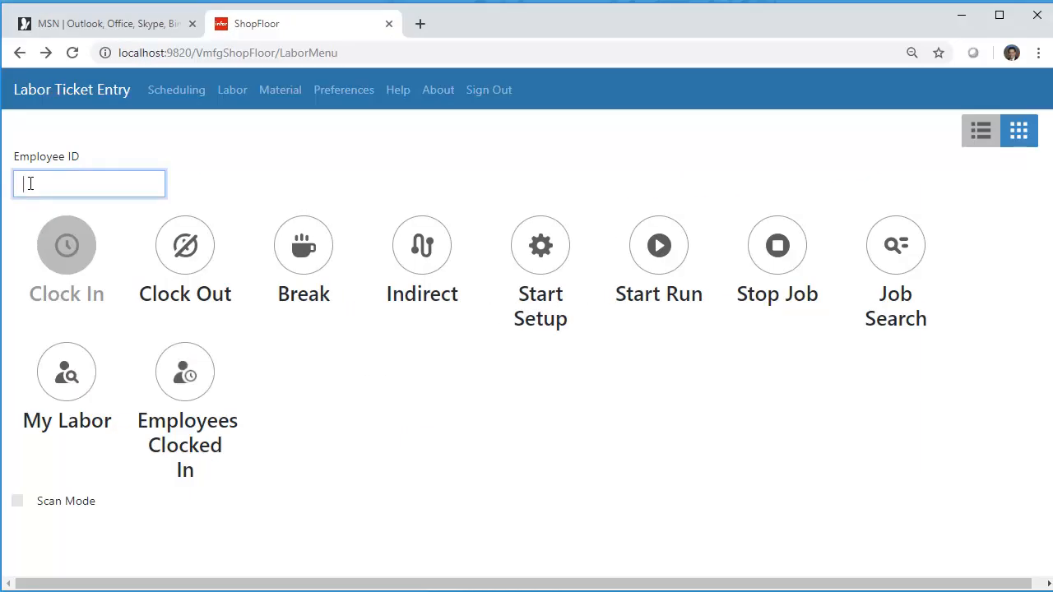
- Enter the employee's ID in Labor Ticket Entry and clock the employee out, automatically stopping running jobs without quantities
{"action": "type", "text": "DAVE"}
{"action": "key", "text": "Tab"}
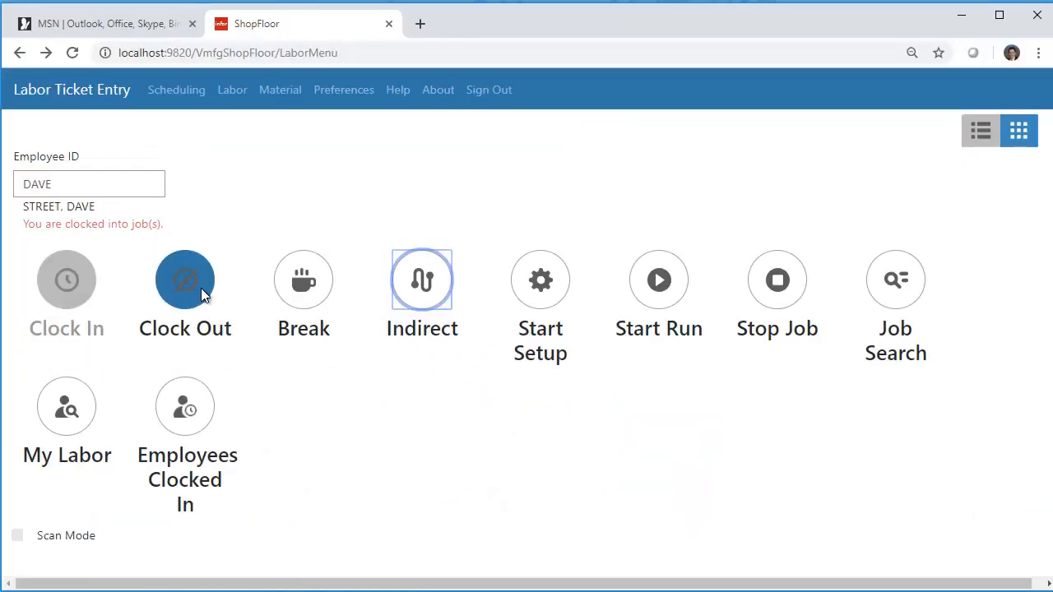
{"action": "left_click", "coordinate": [202, 288]}
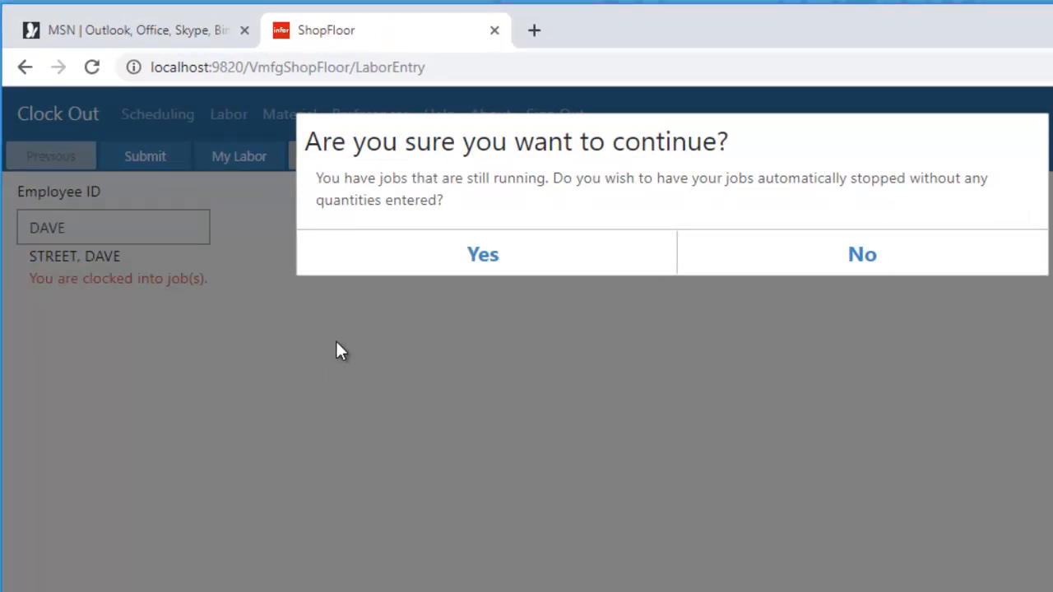
{"action": "left_click", "coordinate": [483, 257]}
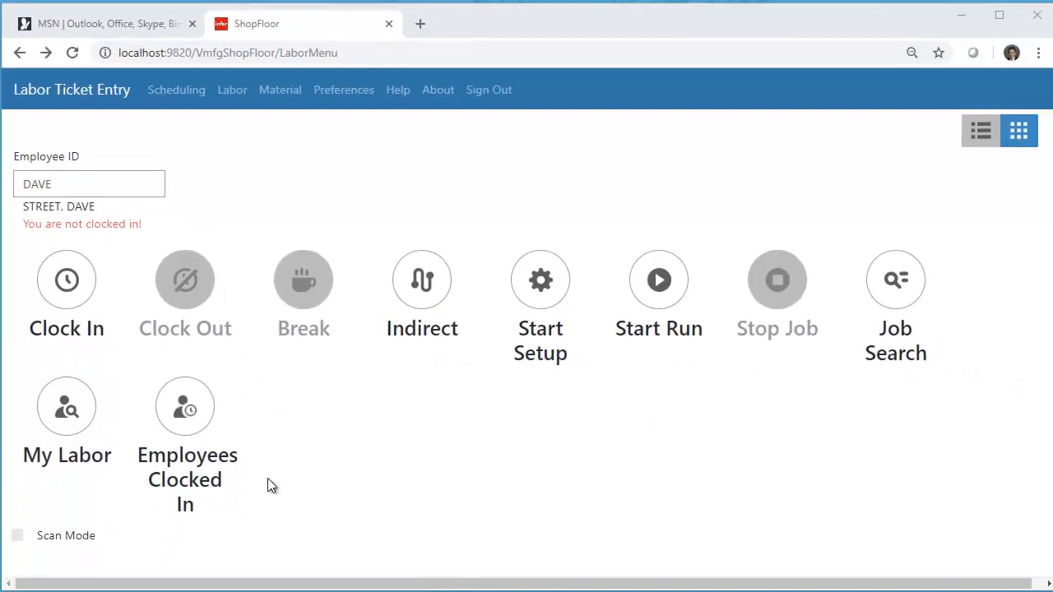
{"action": "left_click", "coordinate": [59, 422]}
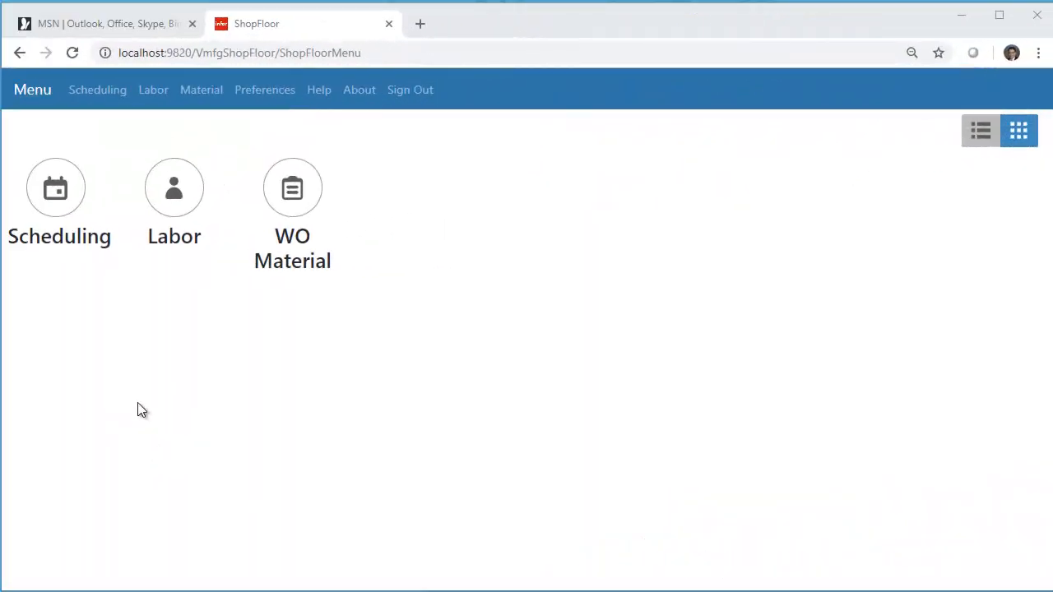
- Set the Multiple Jobs option in the labor preferences to Prorate hours spent on work and submit the preferences
{"action": "left_click", "coordinate": [260, 93]}
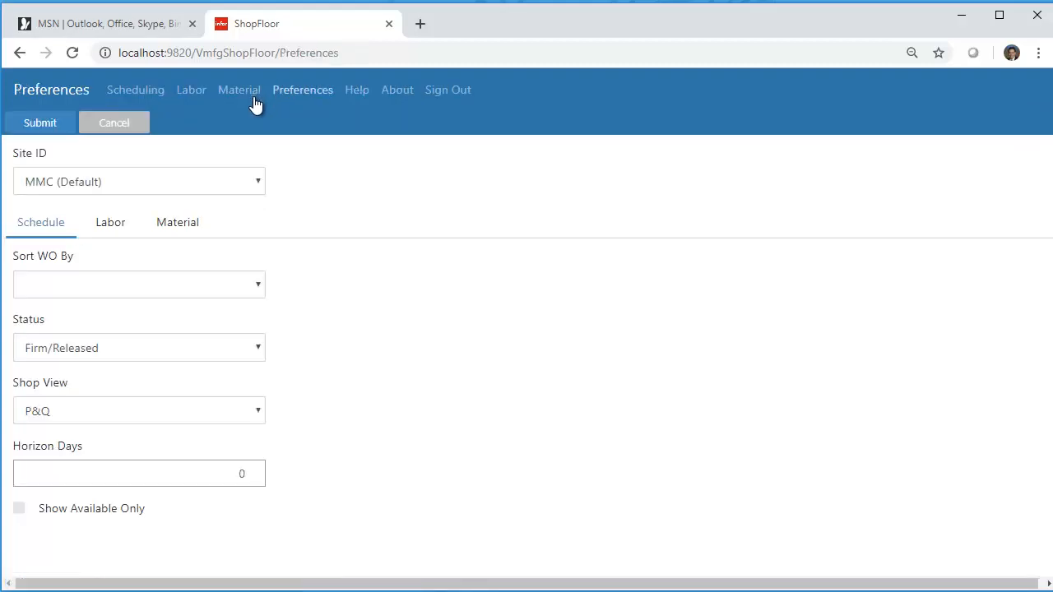
{"action": "left_click", "coordinate": [118, 227]}
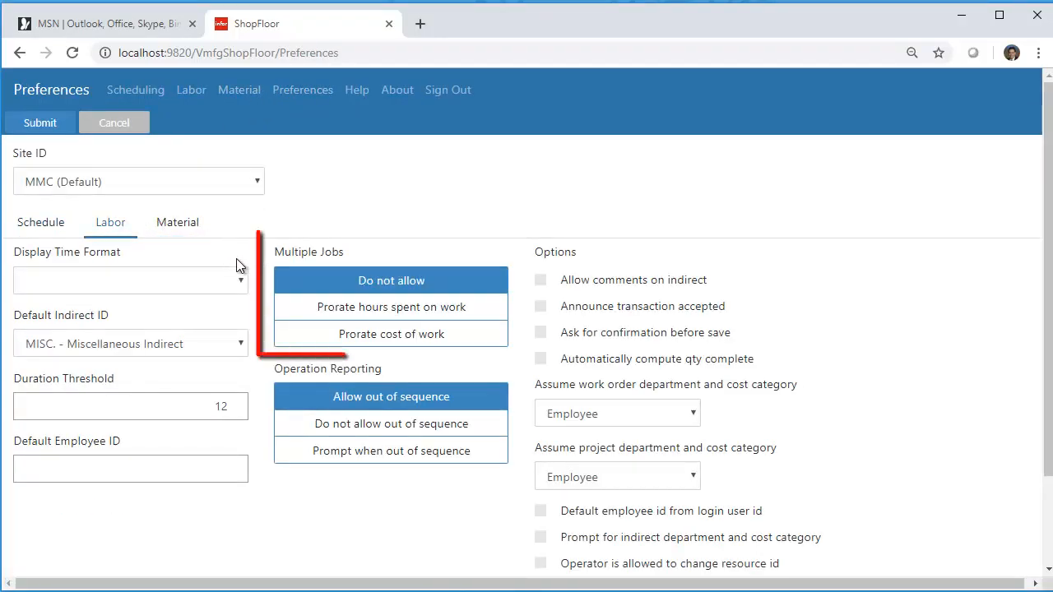
{"action": "left_click", "coordinate": [313, 306]}
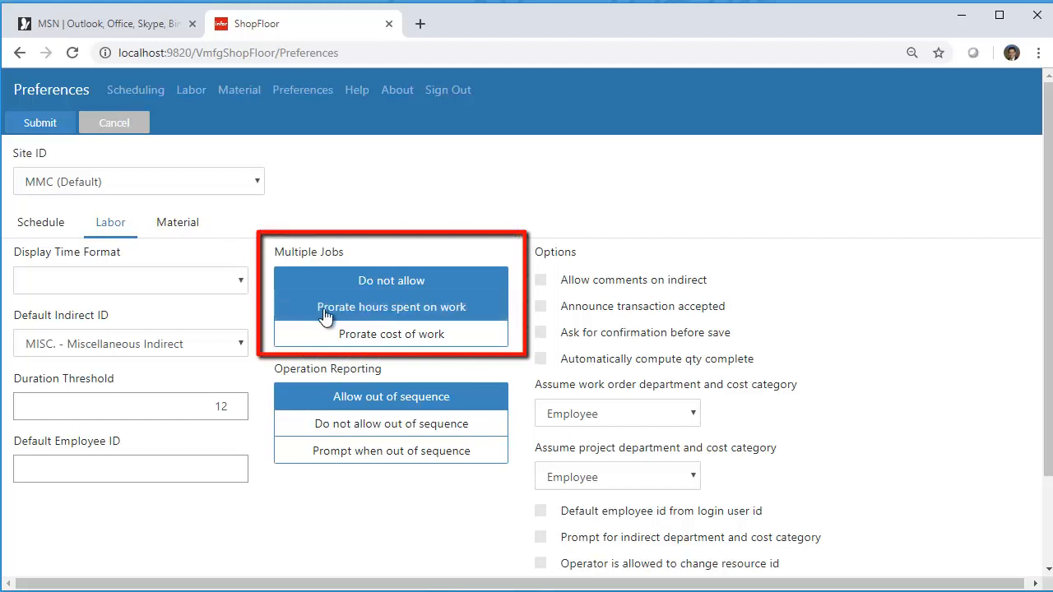
{"action": "left_click", "coordinate": [386, 308]}
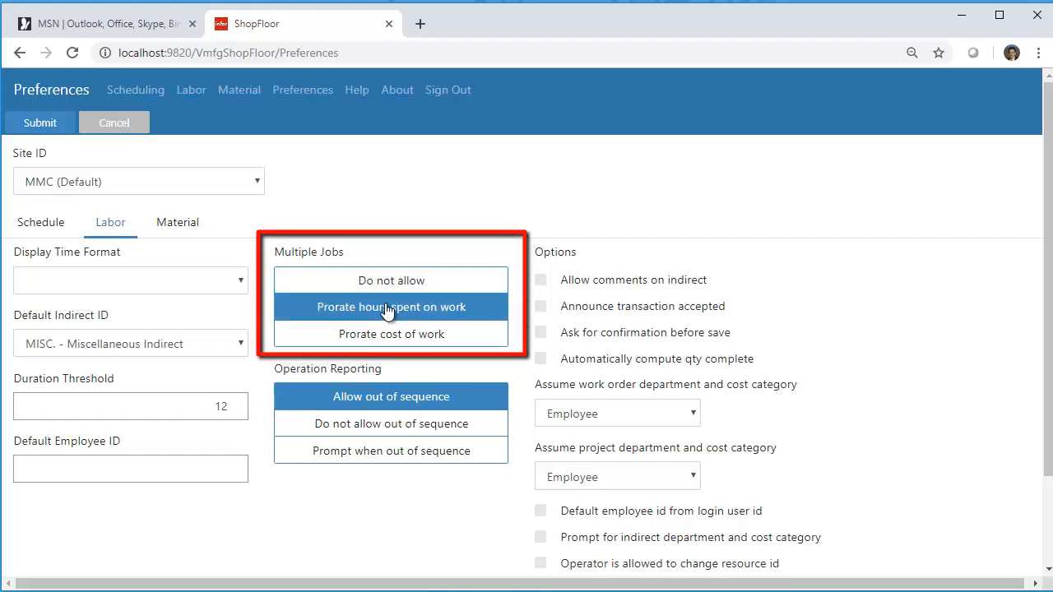
{"action": "left_click", "coordinate": [42, 123]}
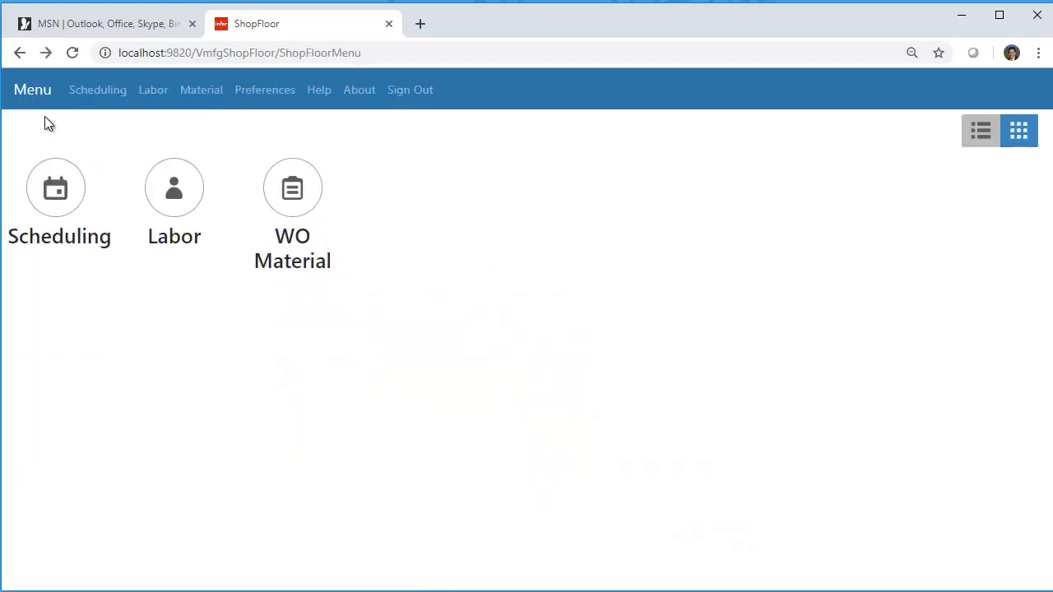
- Open the resource schedule for RESOURCE_A and enter the employee's ID for it
{"action": "left_click", "coordinate": [58, 205]}
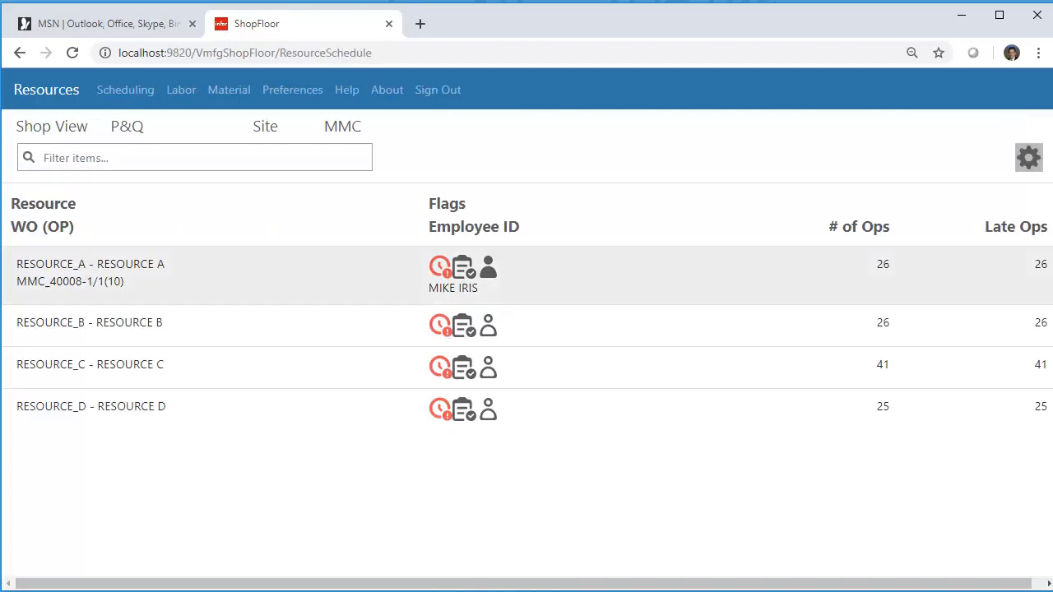
{"action": "left_click", "coordinate": [91, 271]}
{"action": "left_click", "coordinate": [421, 152]}
{"action": "type", "text": "DAVE"}
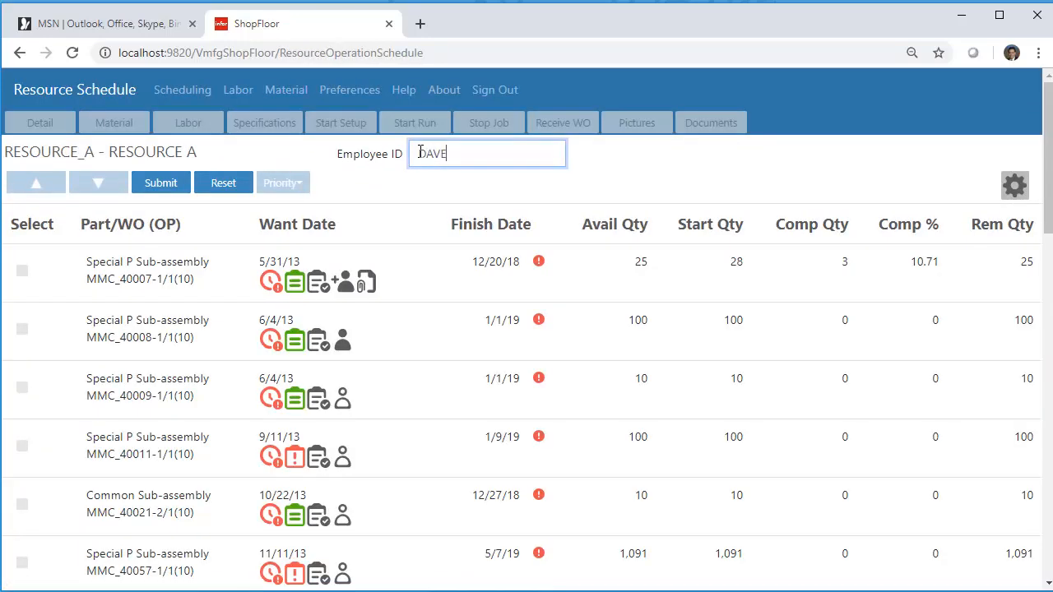
{"action": "key", "text": "Return"}
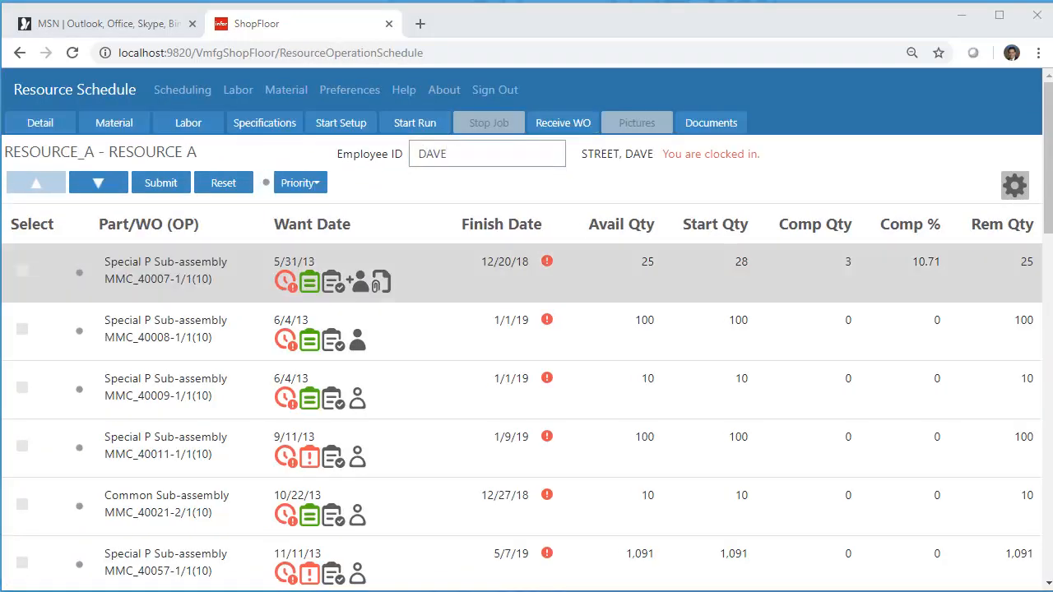
- Select the first, third and fourth operations in the RESOURCE_A schedule and start a run on them together
{"action": "left_click", "coordinate": [23, 274]}
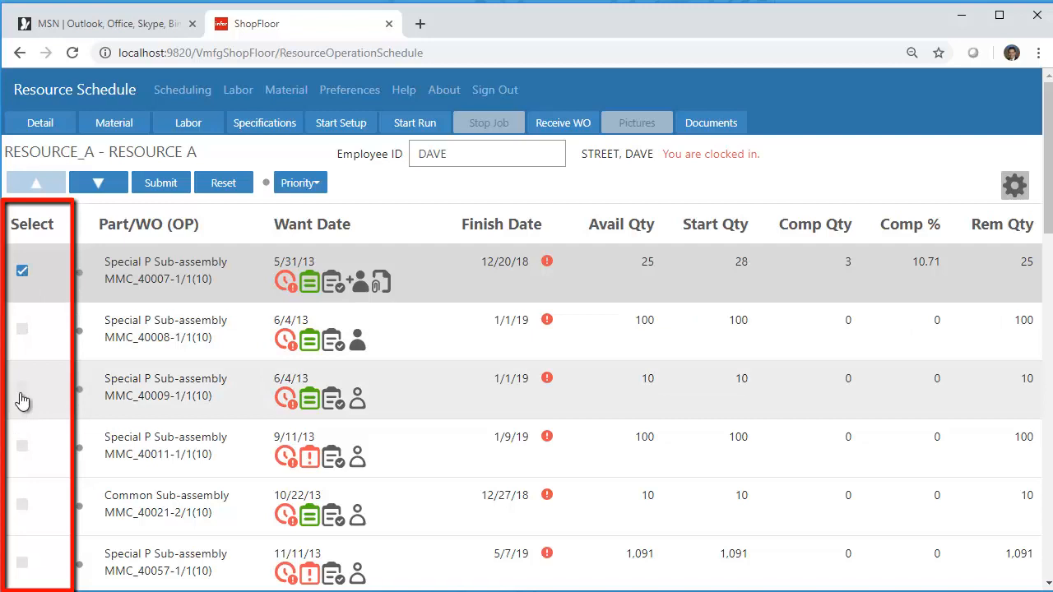
{"action": "left_click", "coordinate": [23, 390]}
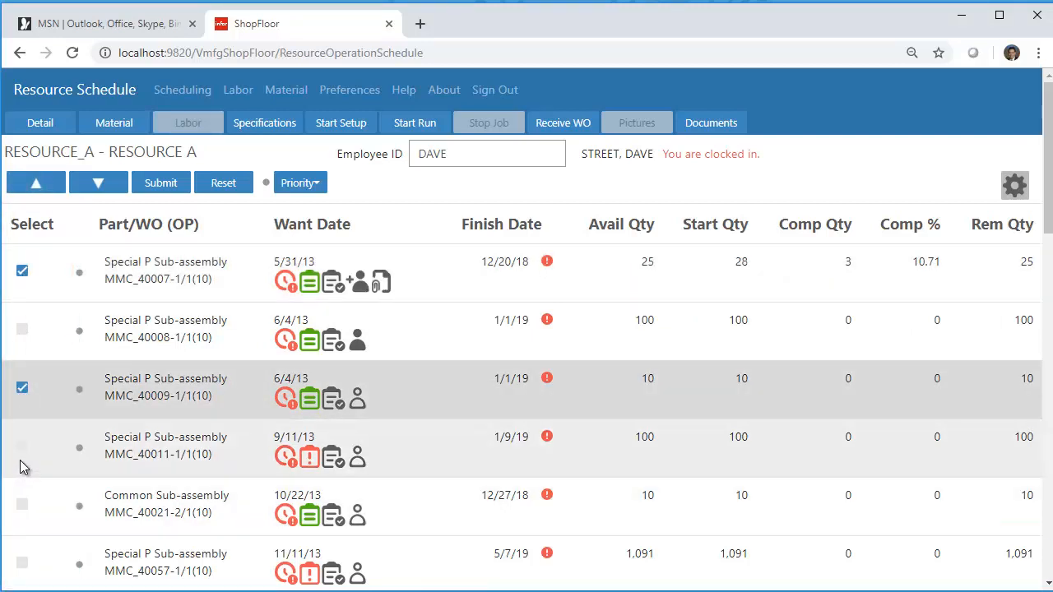
{"action": "left_click", "coordinate": [22, 454]}
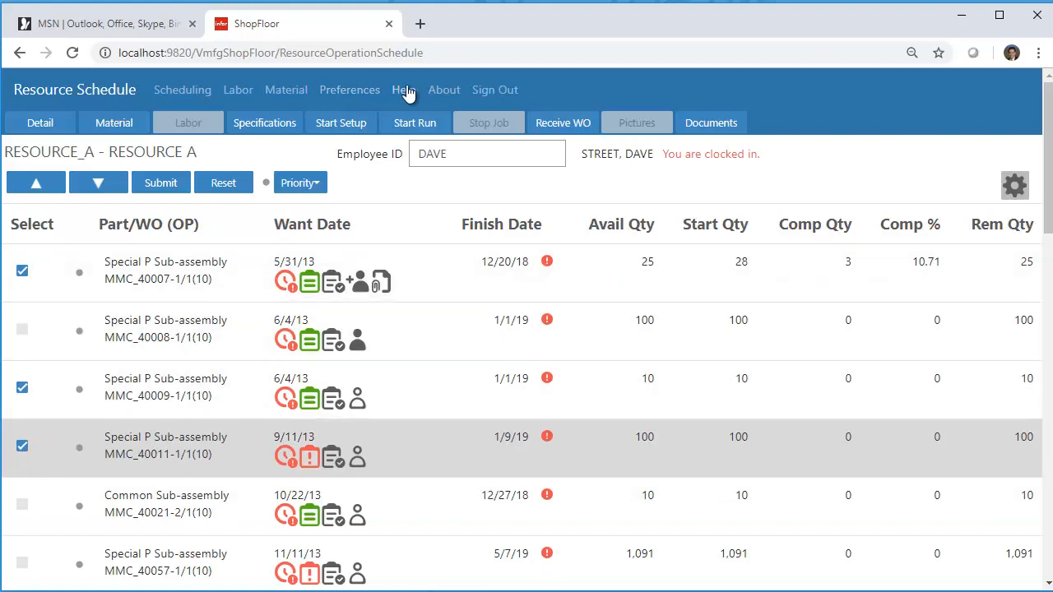
{"action": "left_click", "coordinate": [410, 128]}
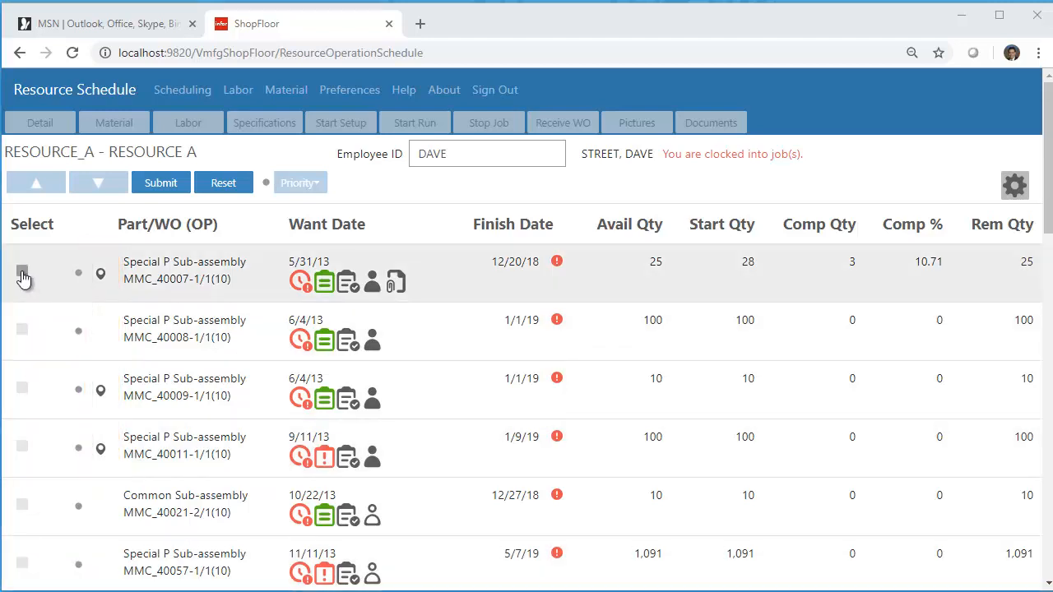
- Select the same three running operations and stop their jobs together without entering any quantities
{"action": "left_click", "coordinate": [22, 274]}
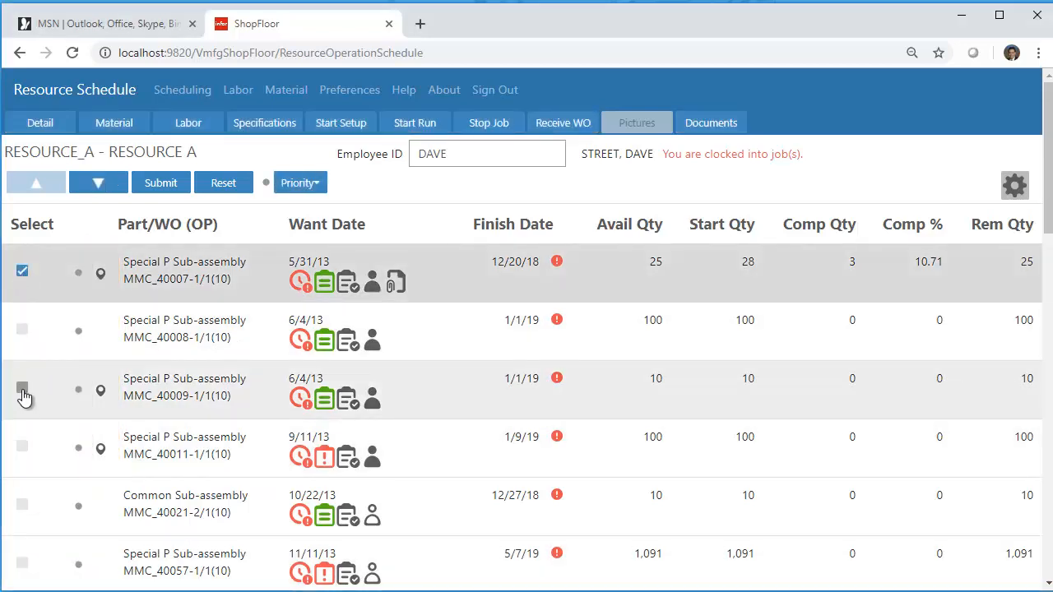
{"action": "left_click", "coordinate": [23, 394]}
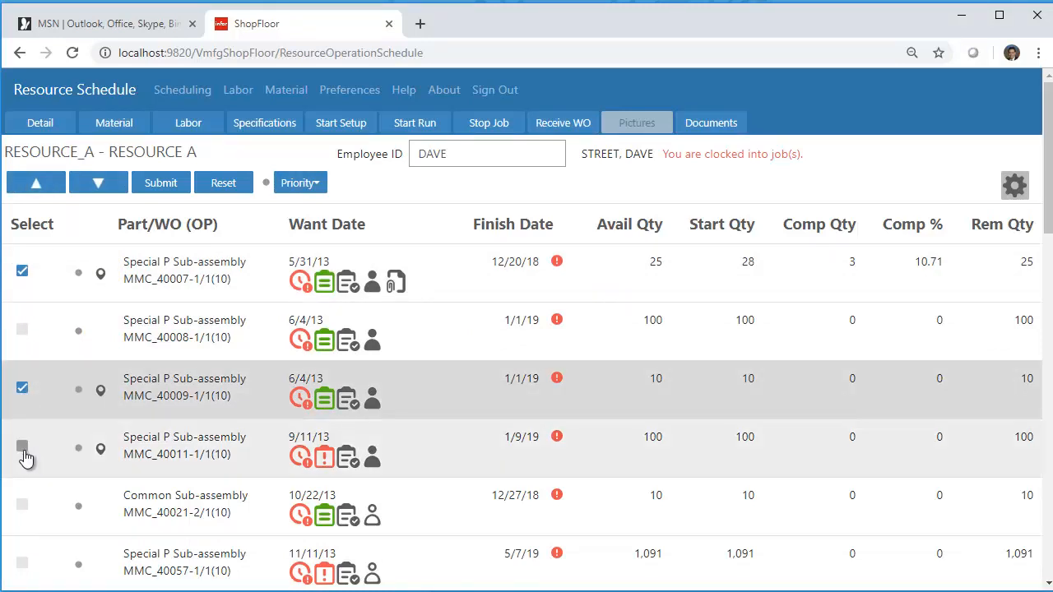
{"action": "left_click", "coordinate": [24, 454]}
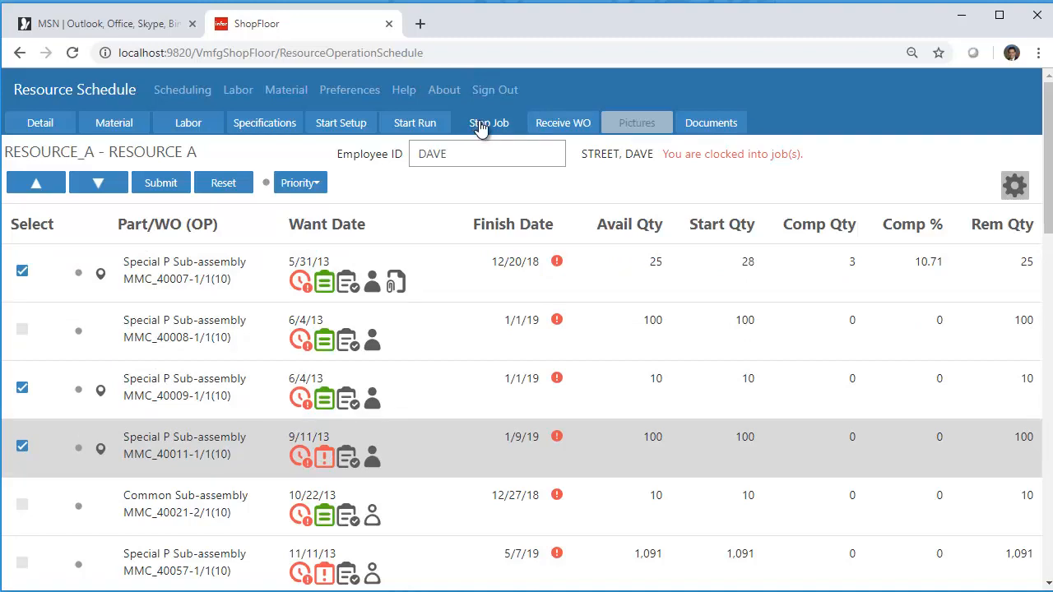
{"action": "left_click", "coordinate": [481, 127]}
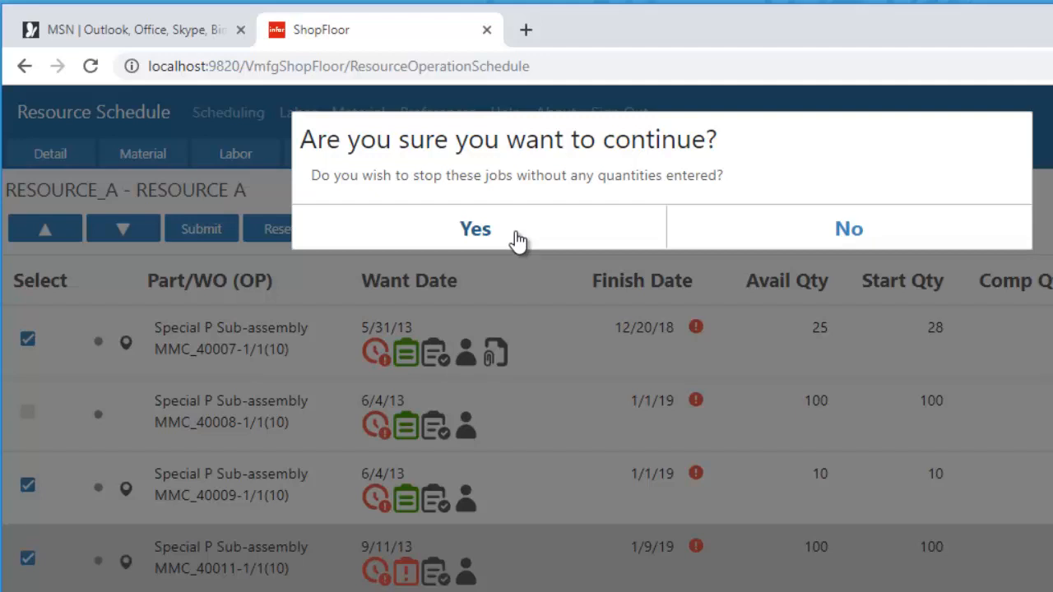
{"action": "left_click", "coordinate": [516, 240]}
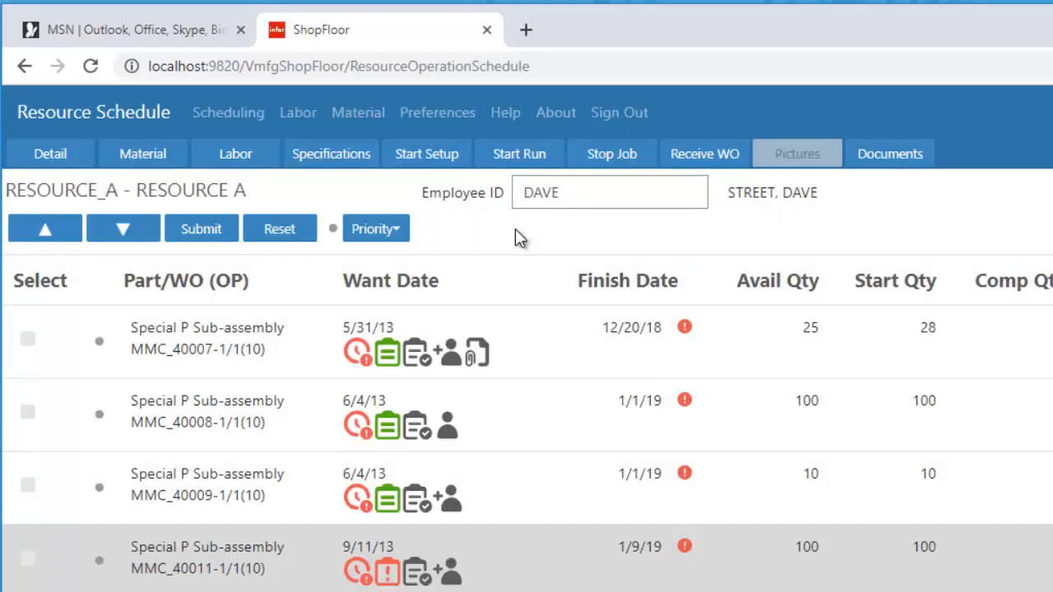
{"action": "left_click", "coordinate": [597, 195]}
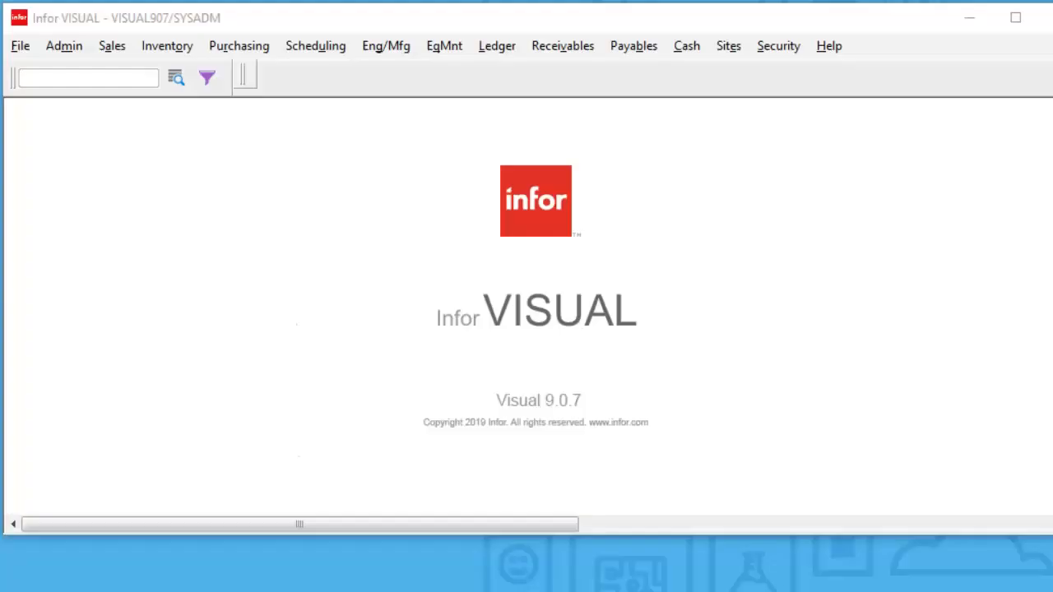
- Switch to Infor VISUAL, open Profile/User/Group Security, and set the security maintenance to be by User
{"action": "left_click", "coordinate": [778, 46]}
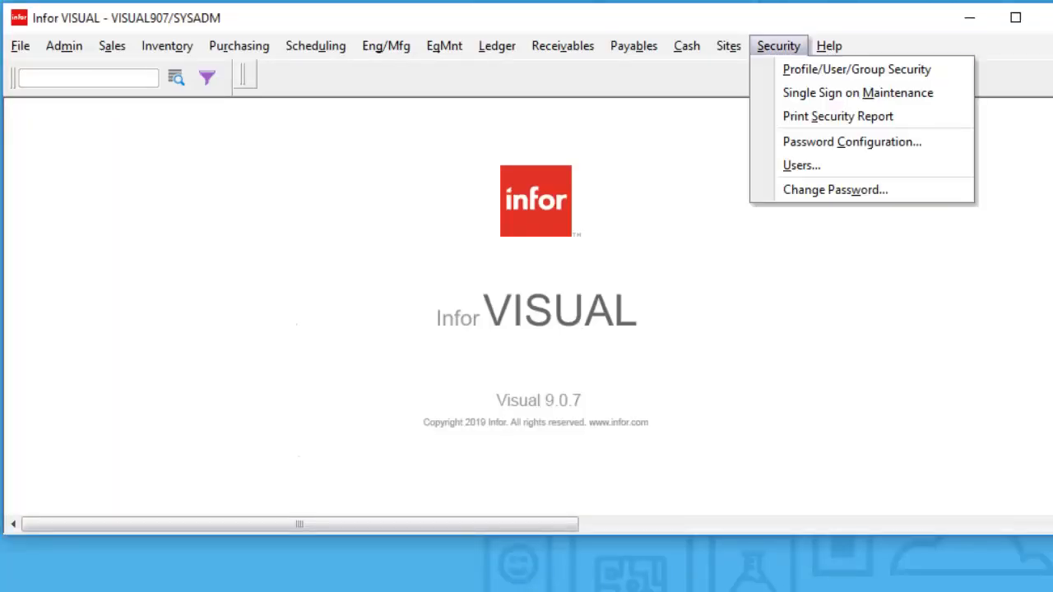
{"action": "left_click", "coordinate": [856, 69]}
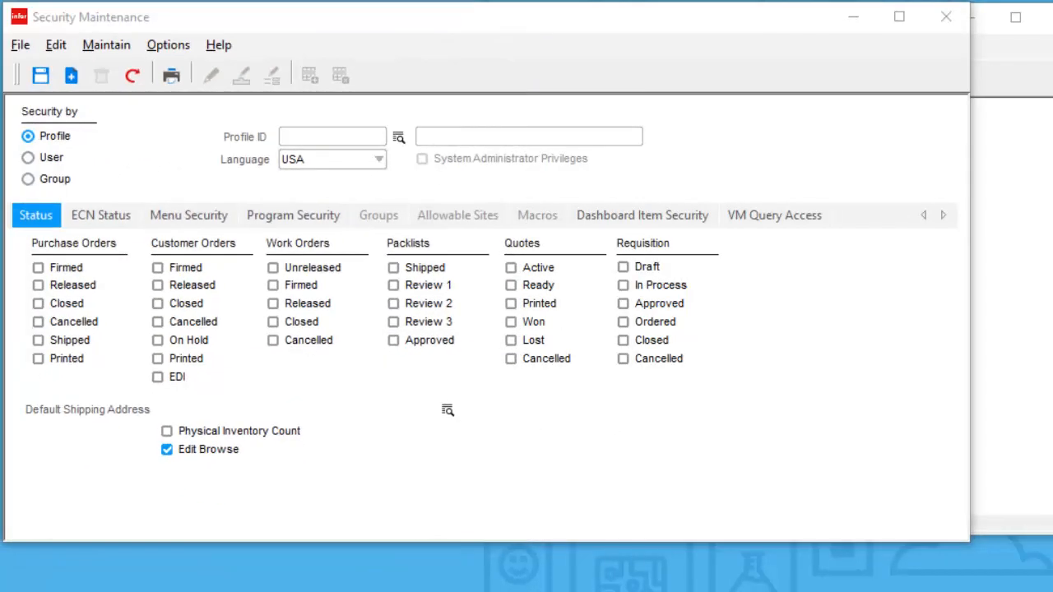
{"action": "left_click", "coordinate": [44, 157]}
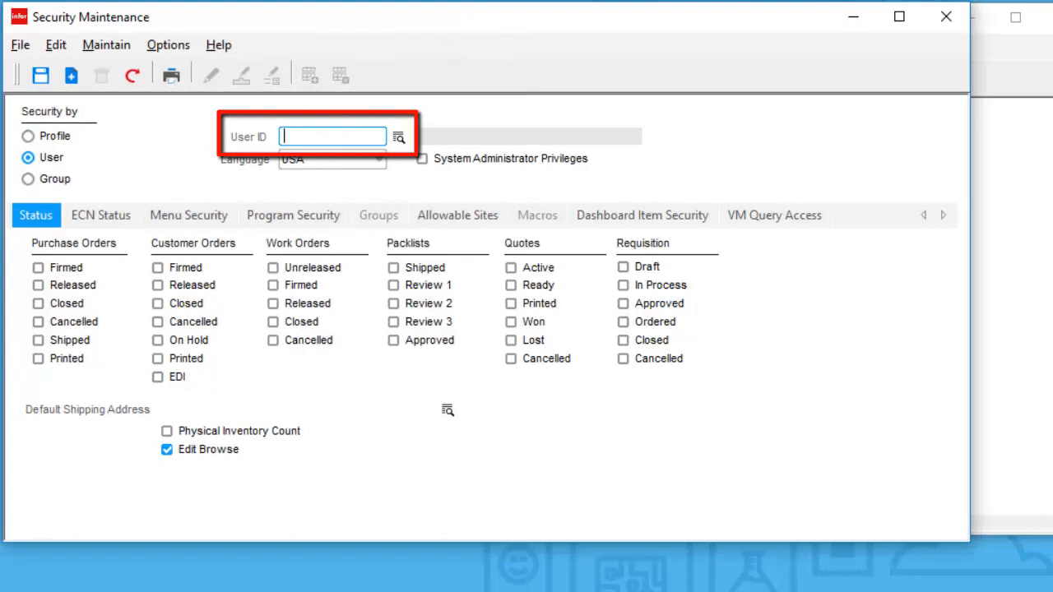
- Enter the user's ID and open the program field security for the Manufacturing Window (VMMFGWIN)
{"action": "type", "text": "AL"}
{"action": "key", "text": "Tab"}
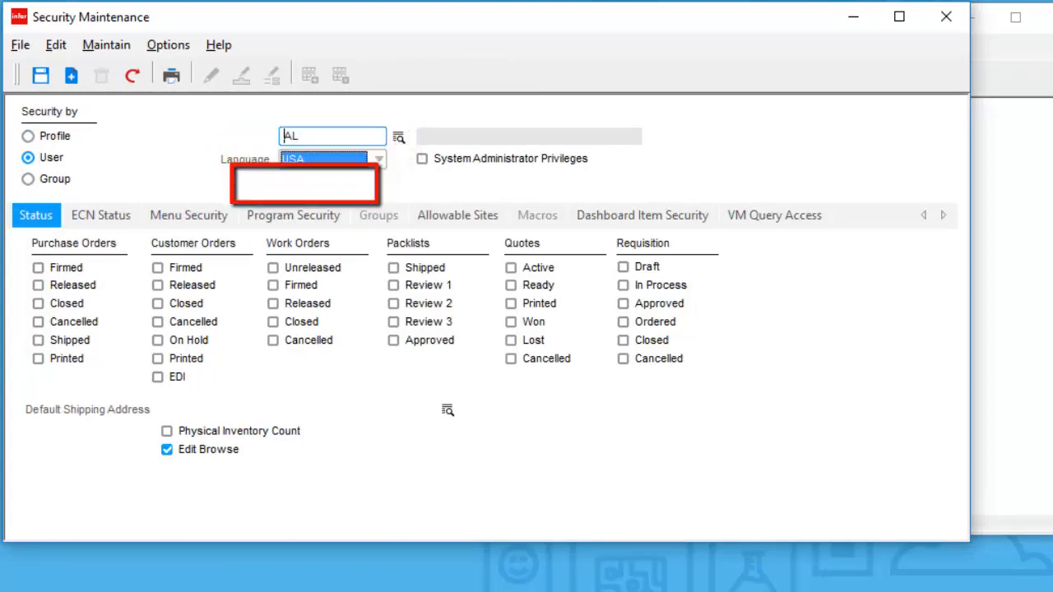
{"action": "left_click", "coordinate": [294, 216]}
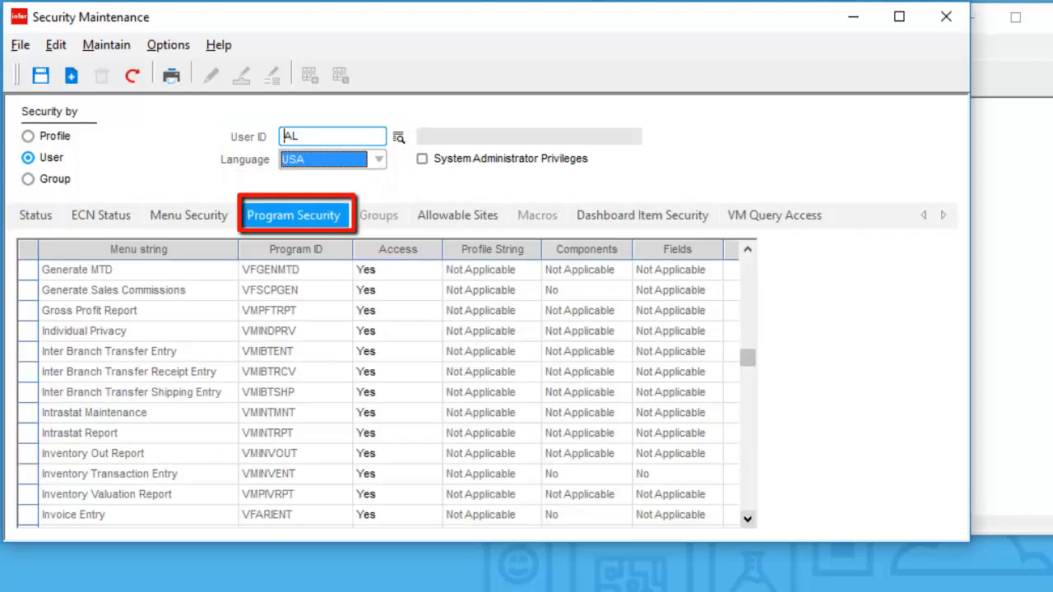
{"action": "left_click", "coordinate": [748, 519]}
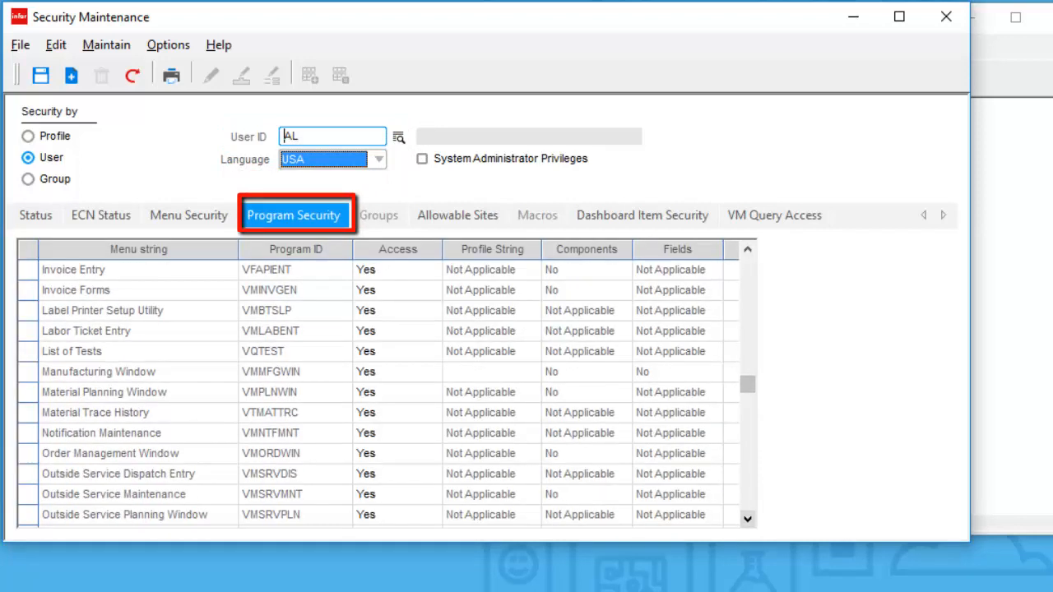
{"action": "left_click", "coordinate": [28, 372]}
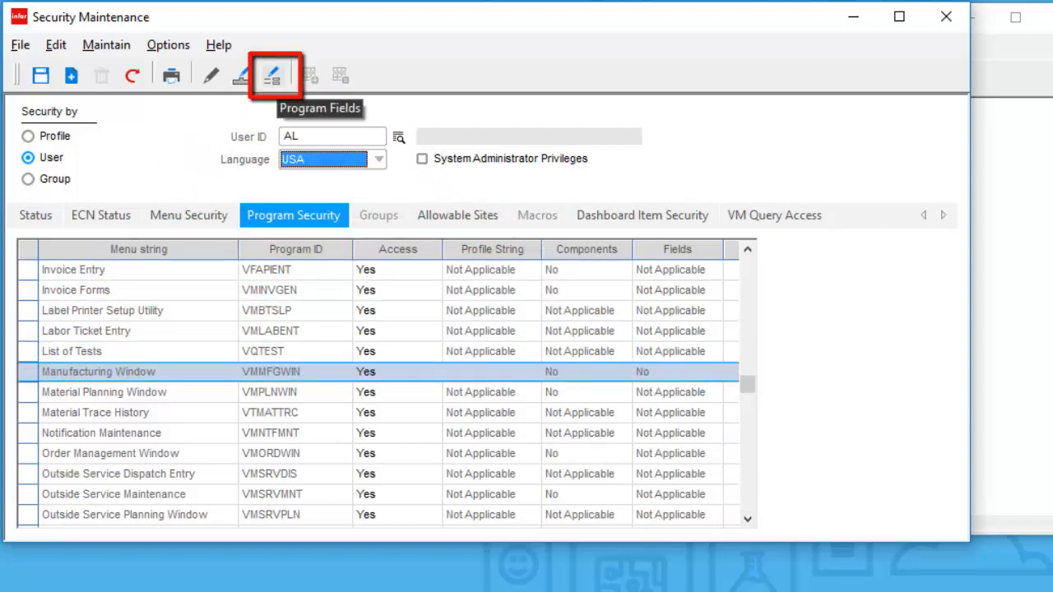
{"action": "left_click", "coordinate": [272, 75]}
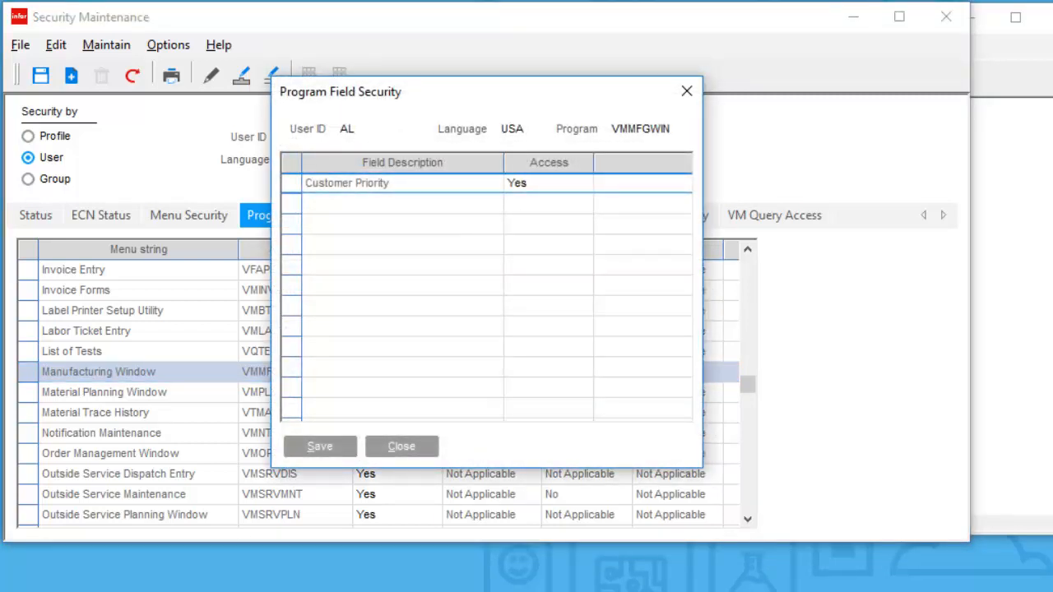
- Set the Customer Priority field's access to Read Only, save it, and close the field security
{"action": "left_click", "coordinate": [549, 183]}
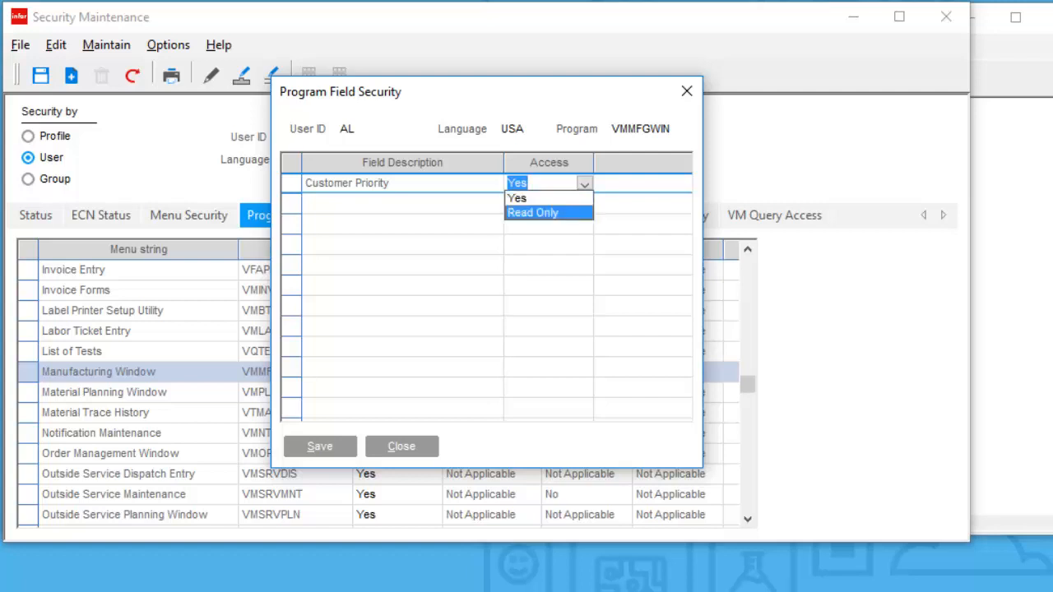
{"action": "left_click", "coordinate": [534, 213]}
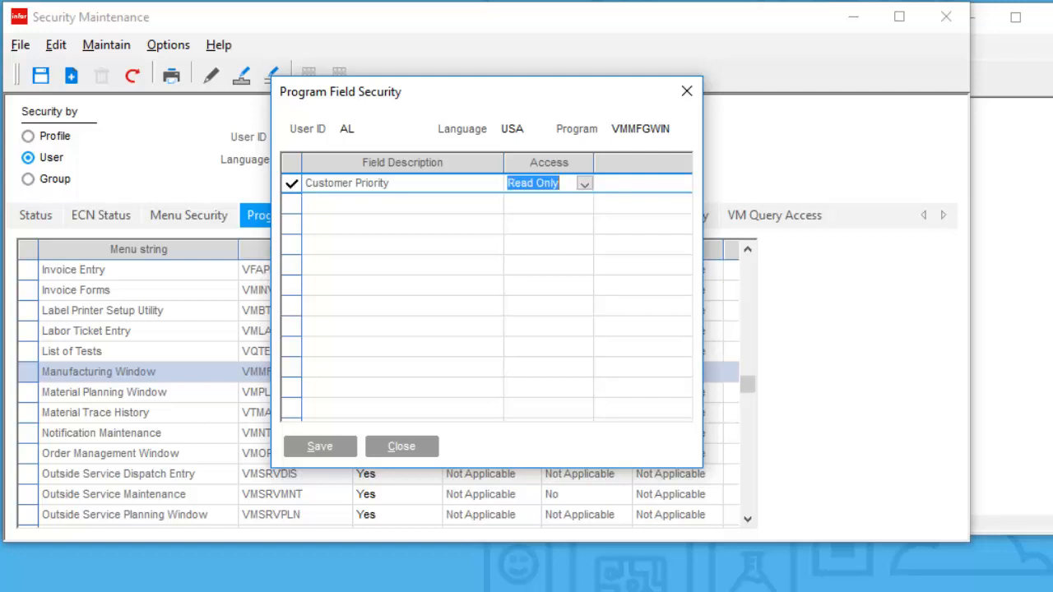
{"action": "left_click", "coordinate": [321, 447]}
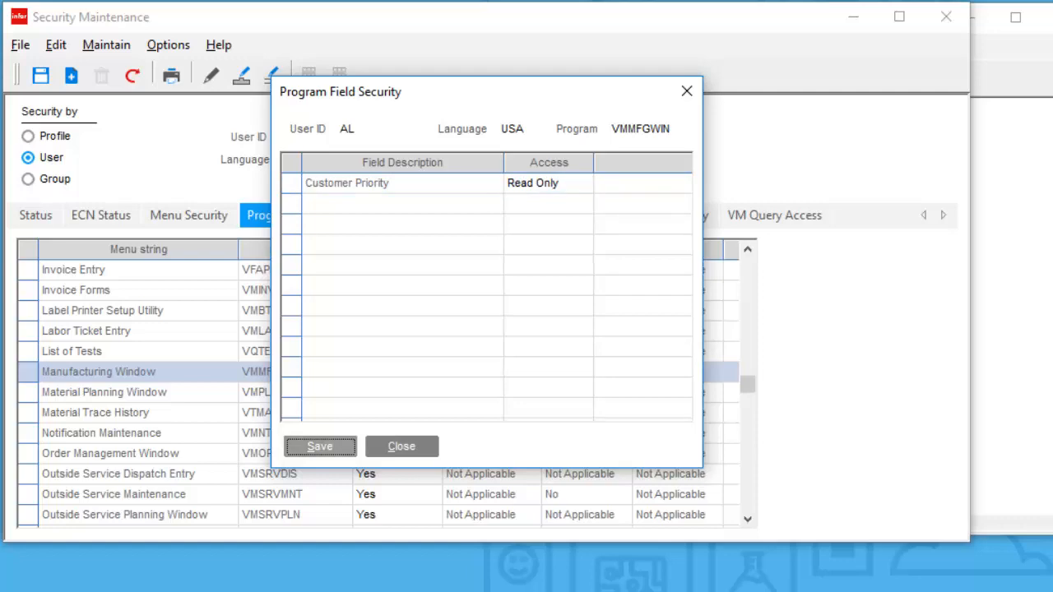
{"action": "left_click", "coordinate": [402, 446]}
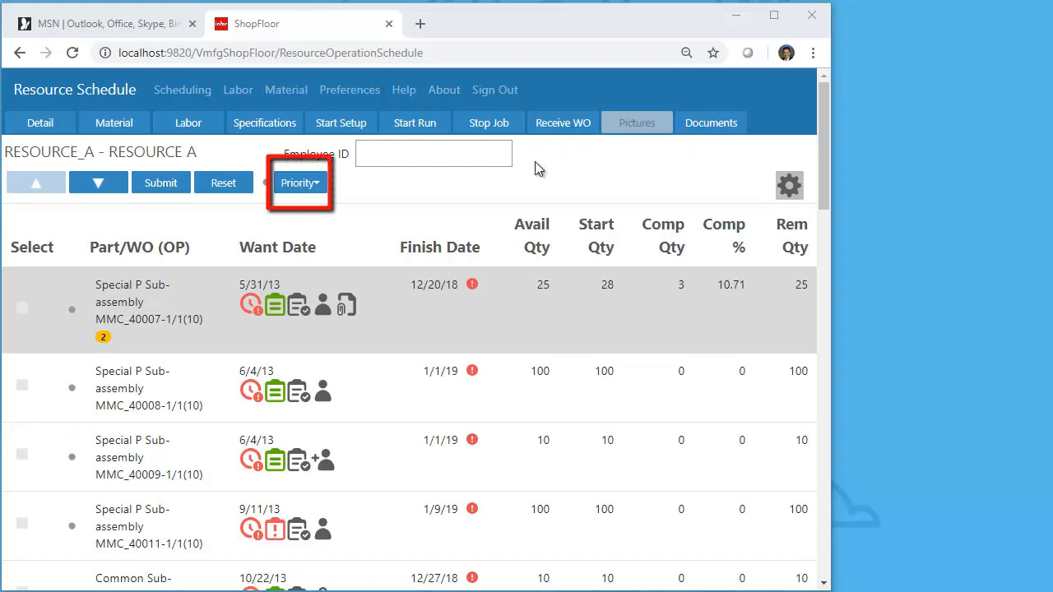
- Switch to ShopFloor and choose priority 1 in the RESOURCE_A schedule
{"action": "left_click", "coordinate": [302, 191]}
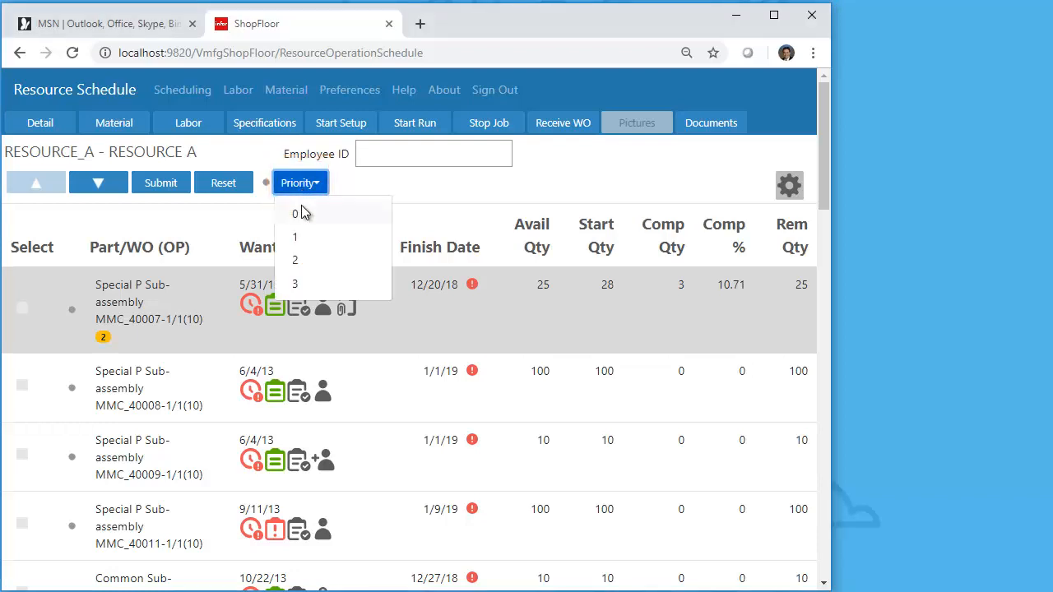
{"action": "left_click", "coordinate": [302, 237]}
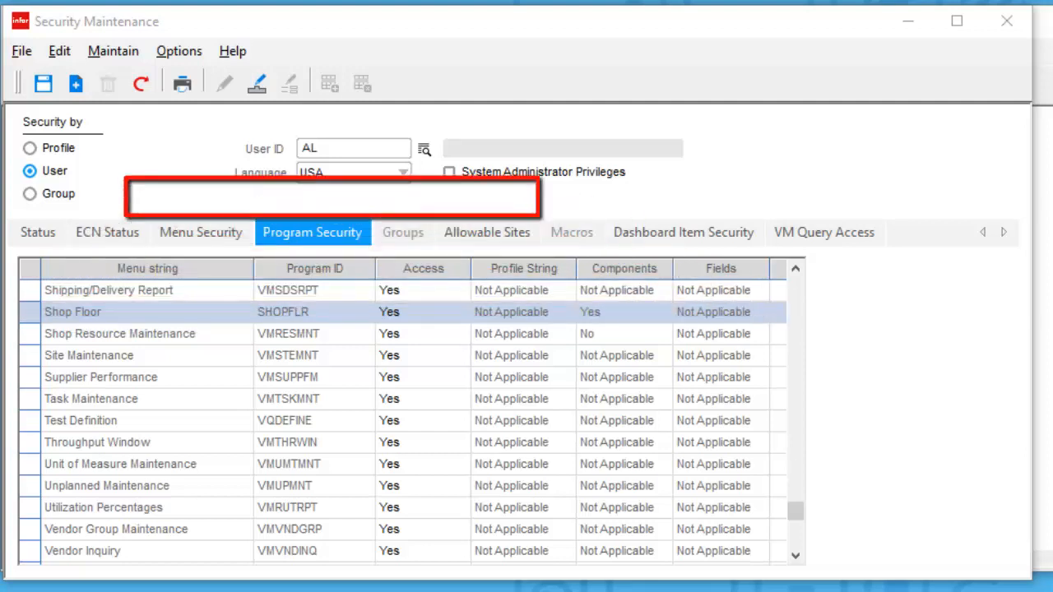
- Open the program component security for Shop Floor (SHOPFLR) in VISUAL and examine the access settings of its components
{"action": "left_click", "coordinate": [257, 83]}
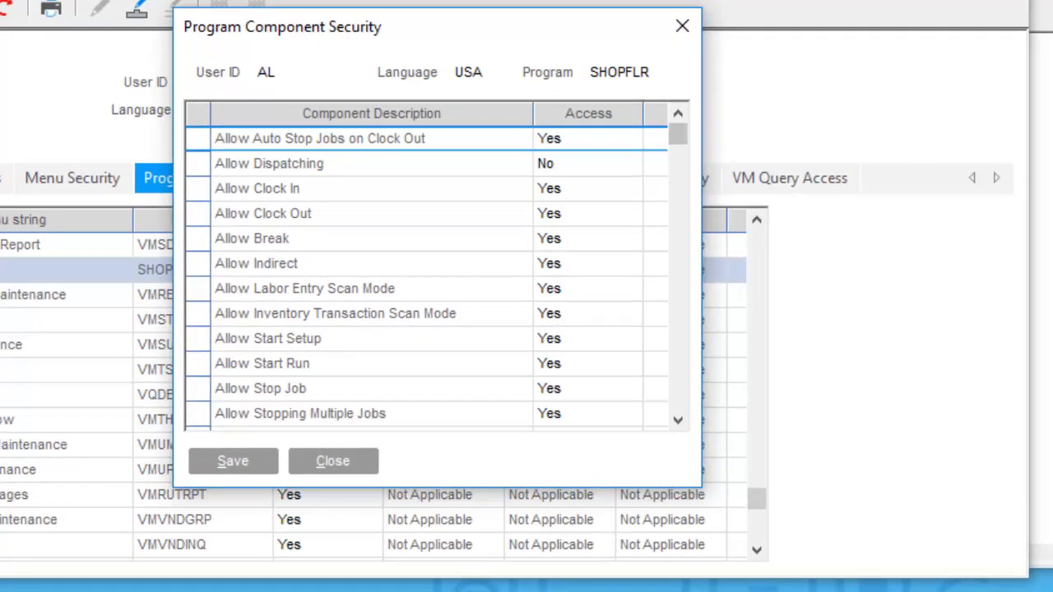
{"action": "left_click", "coordinate": [678, 420]}
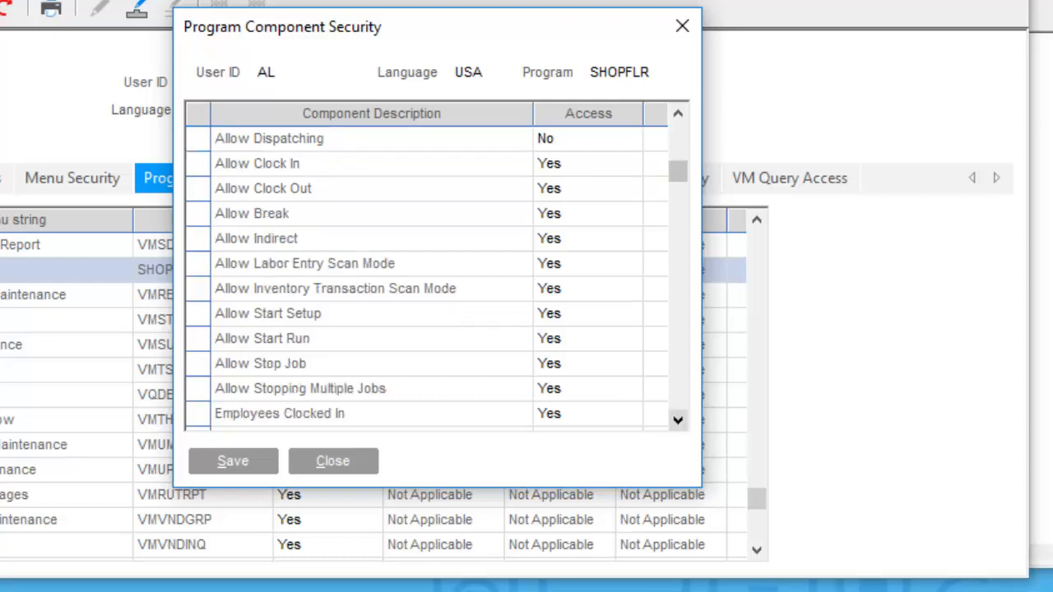
{"action": "left_click", "coordinate": [678, 421]}
{"action": "left_click", "coordinate": [678, 421]}
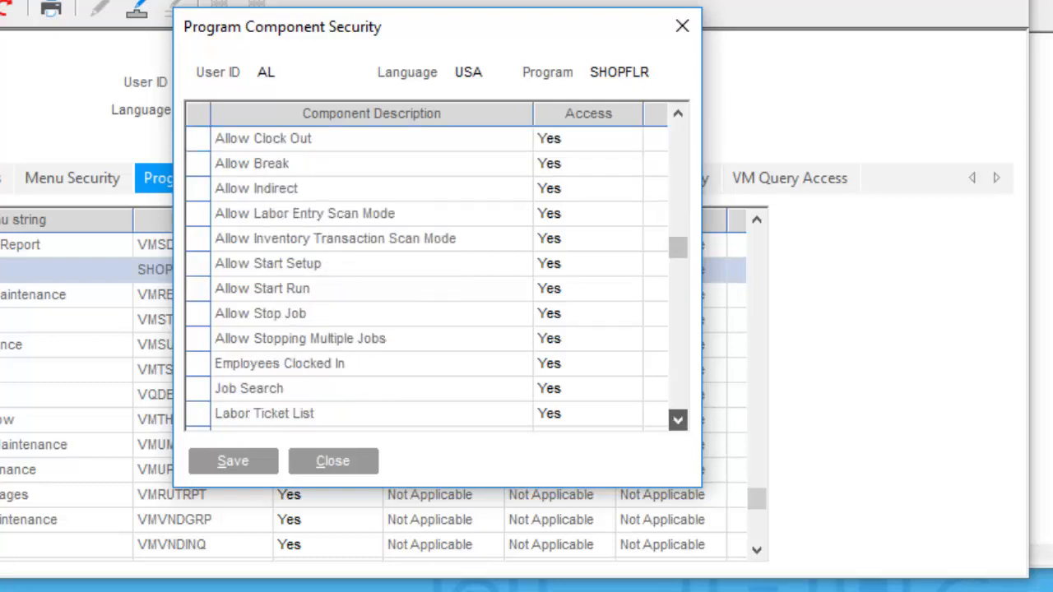
{"action": "left_click", "coordinate": [678, 421]}
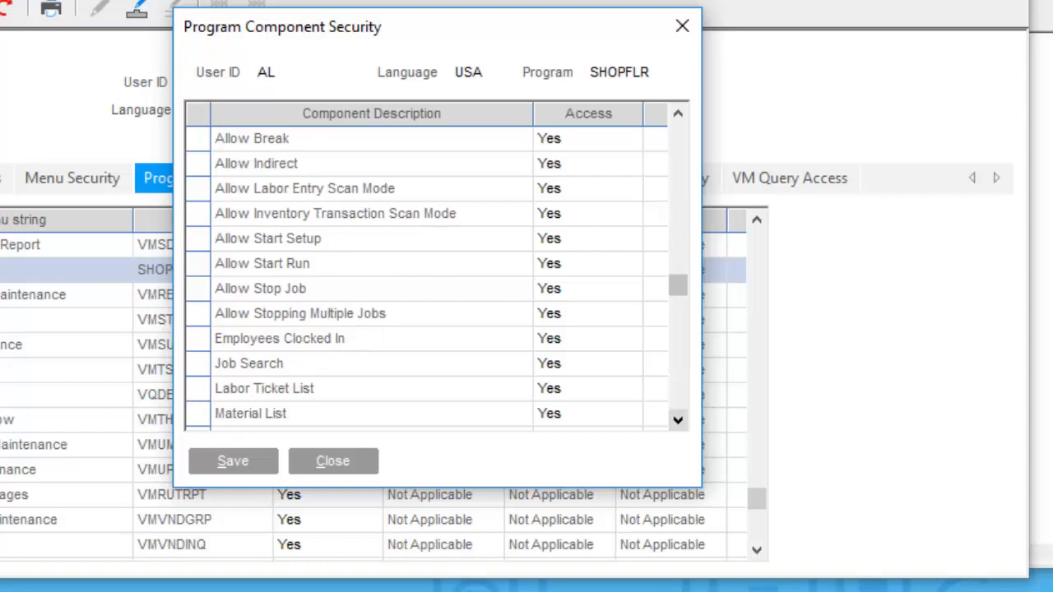
{"action": "left_click", "coordinate": [679, 420]}
{"action": "left_click", "coordinate": [678, 421]}
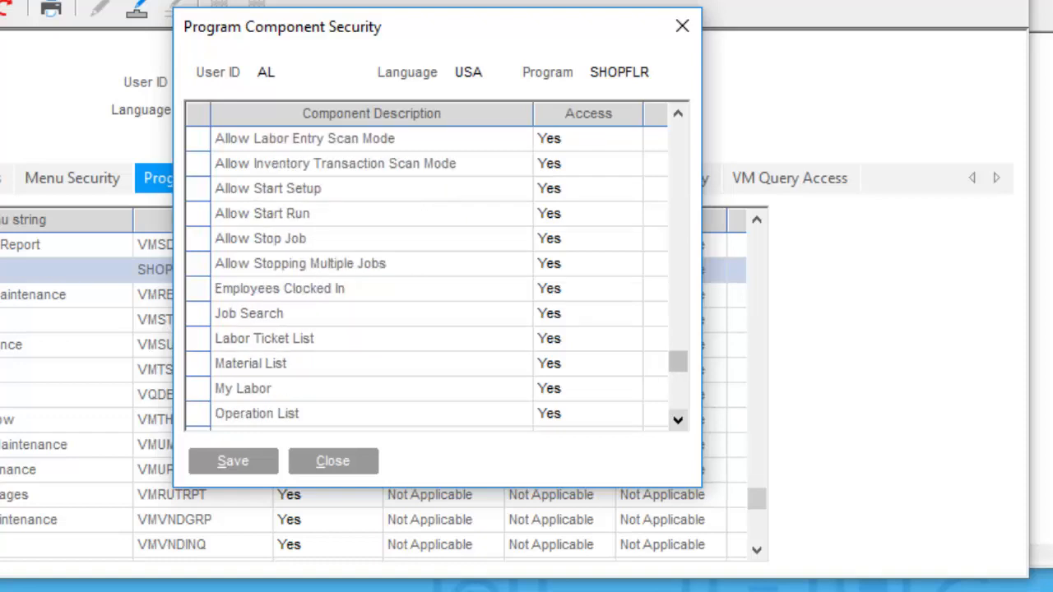
{"action": "left_click", "coordinate": [678, 421]}
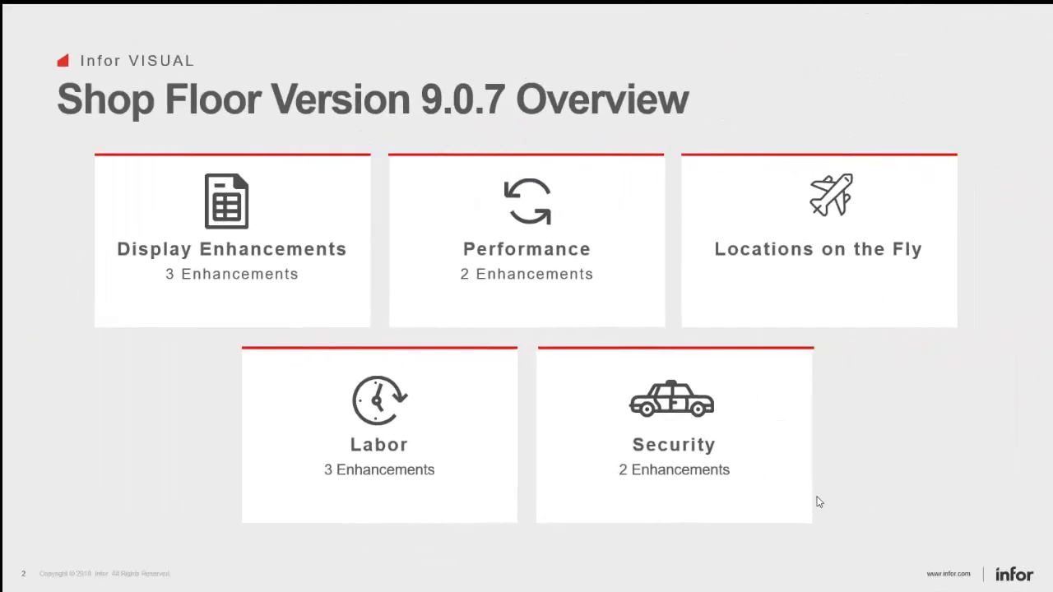